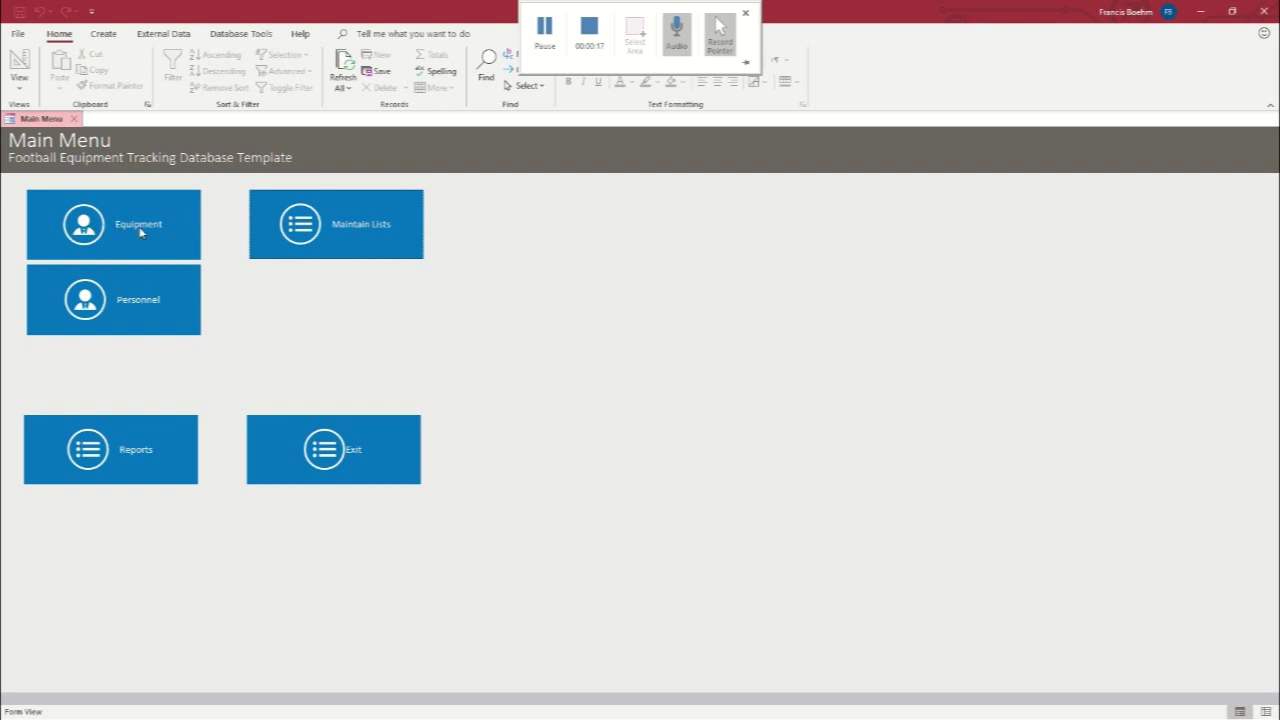
# Step: Start a new personnel record and enter the person's first and last name and birth date 01/01/83
pyautogui.click(118, 307)
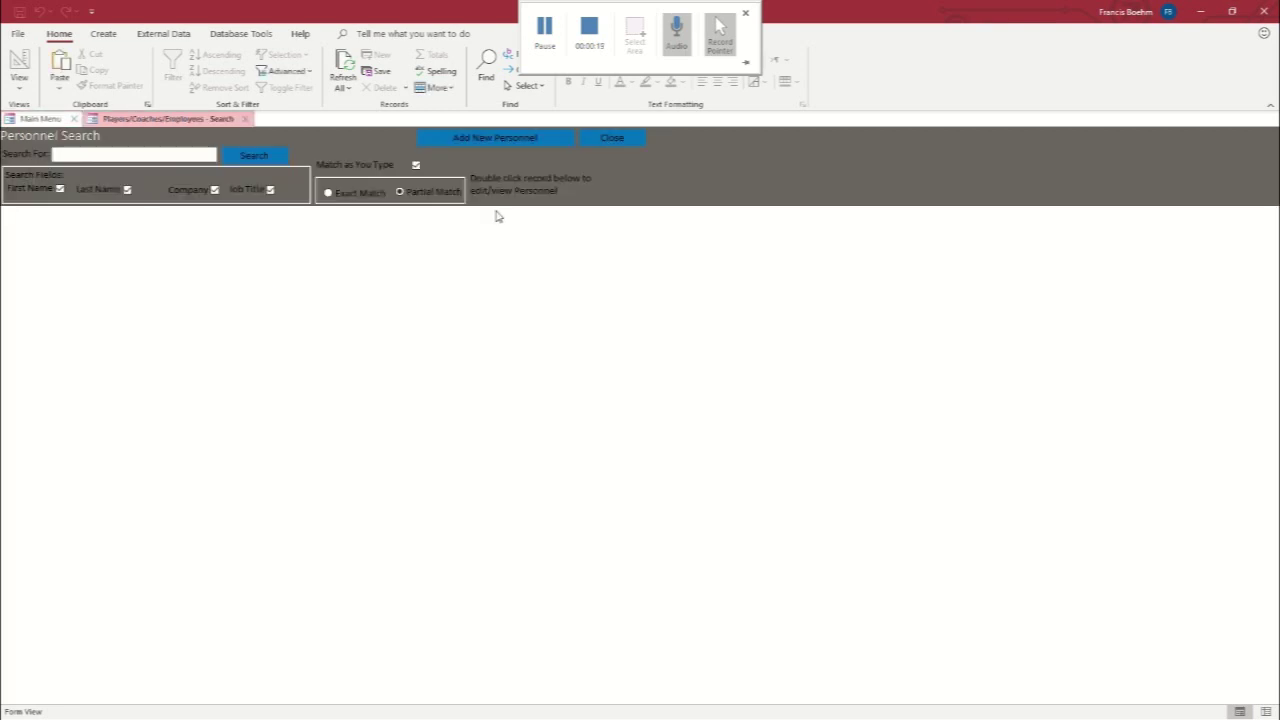
pyautogui.click(490, 140)
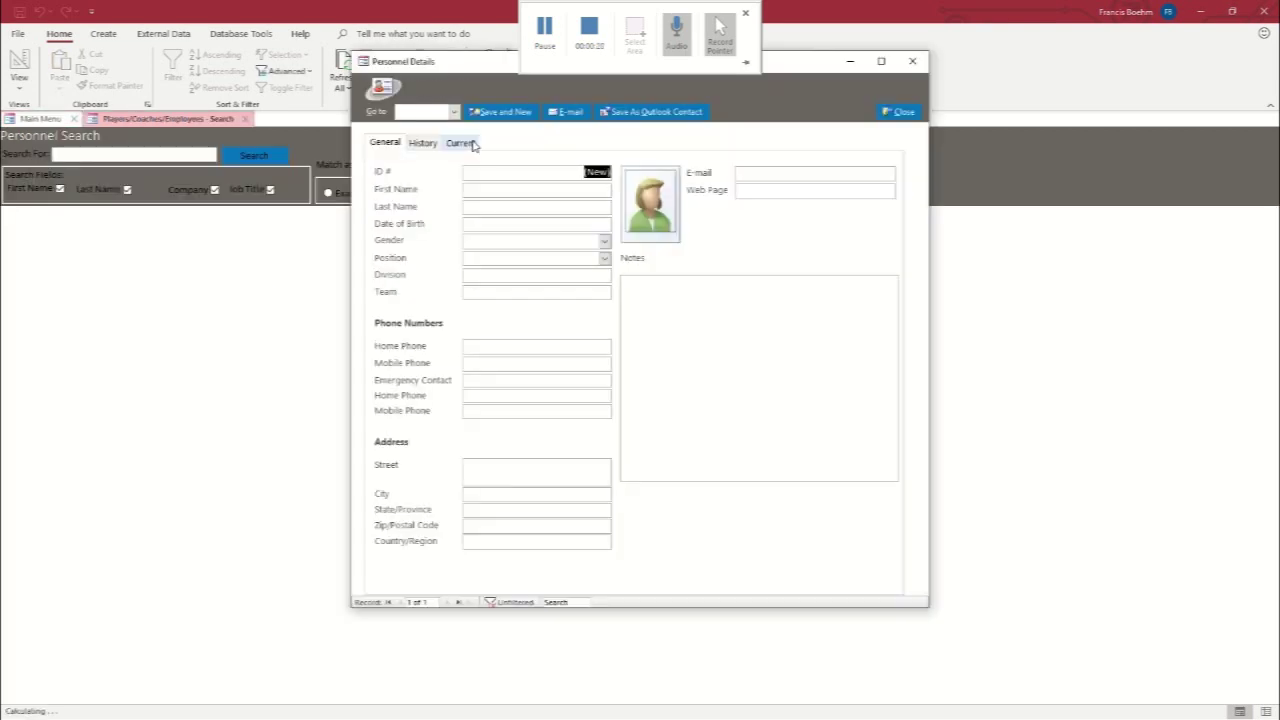
pyautogui.click(531, 188)
pyautogui.write('John')
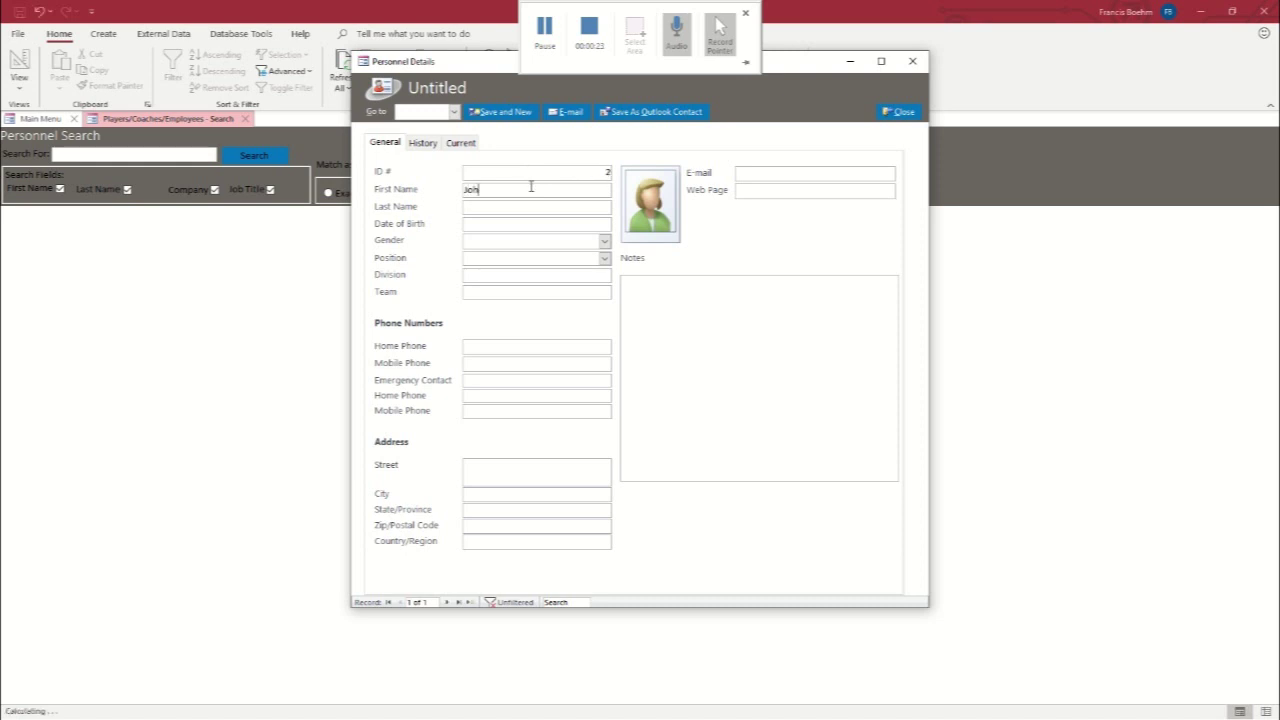
pyautogui.press('Tab')
pyautogui.write('Doe')
pyautogui.press('Tab')
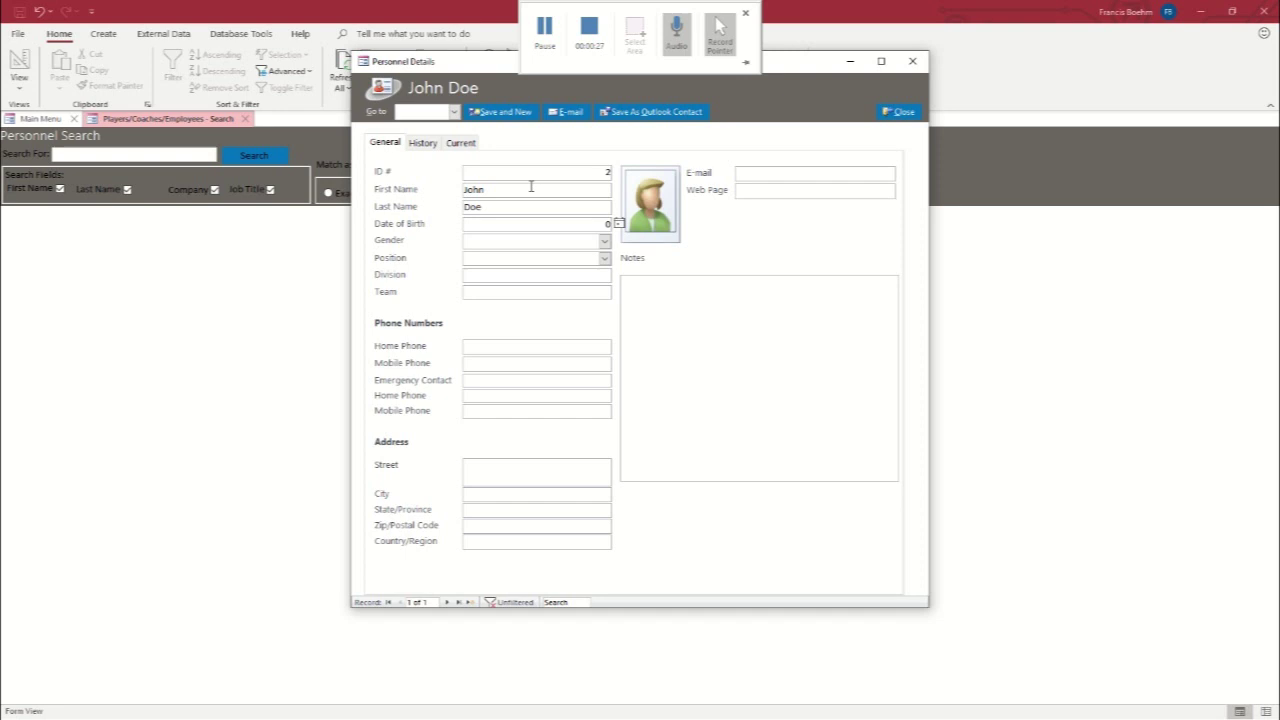
pyautogui.write('01/01/')
pyautogui.write('83')
pyautogui.press('Tab')
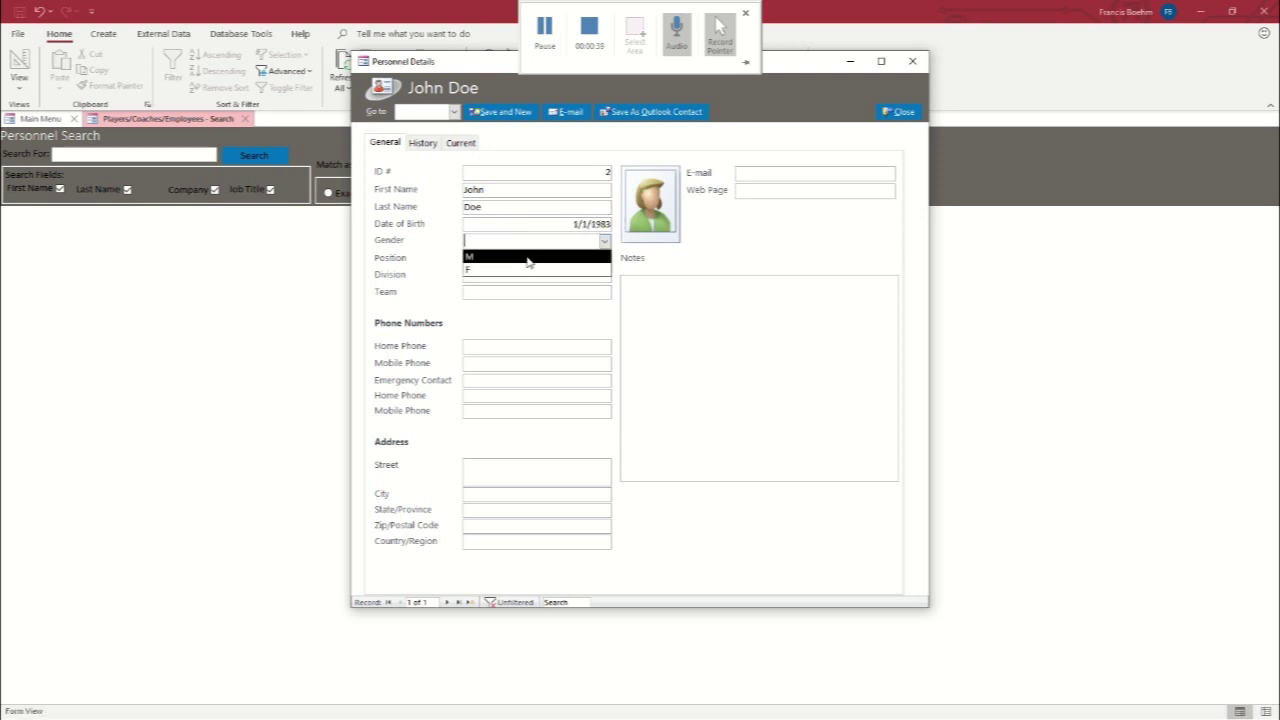
# Step: Set gender M and position Coach, enter team 'Example', and fill in the mobile phone number
pyautogui.click(528, 257)
pyautogui.click(604, 258)
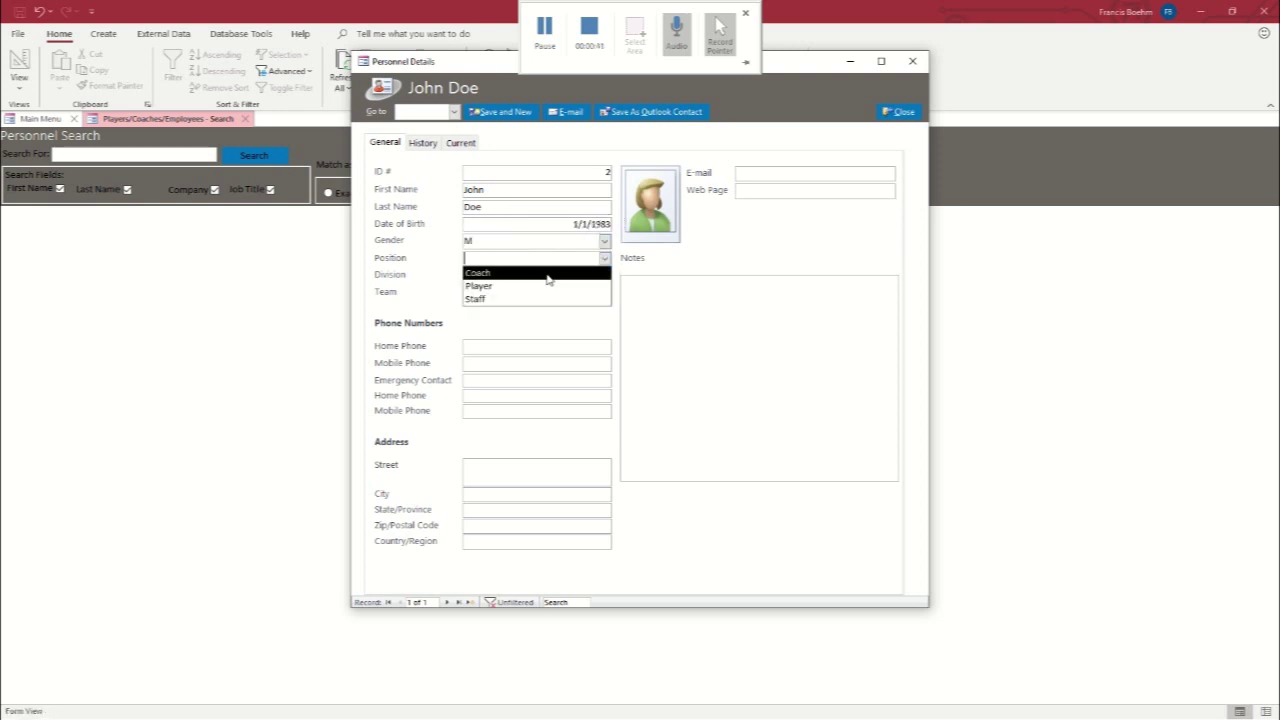
pyautogui.click(546, 274)
pyautogui.click(526, 292)
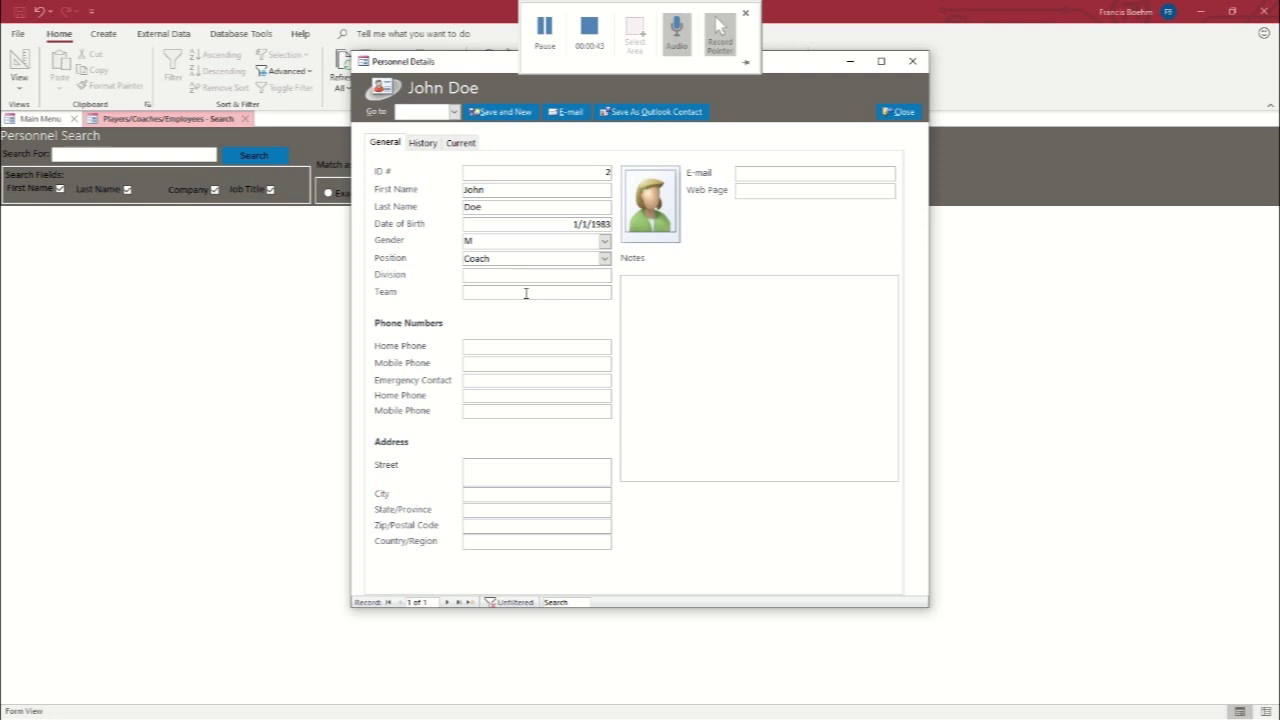
pyautogui.write('Examples')
pyautogui.click(508, 345)
pyautogui.click(495, 363)
pyautogui.write('(123) 555-6789')
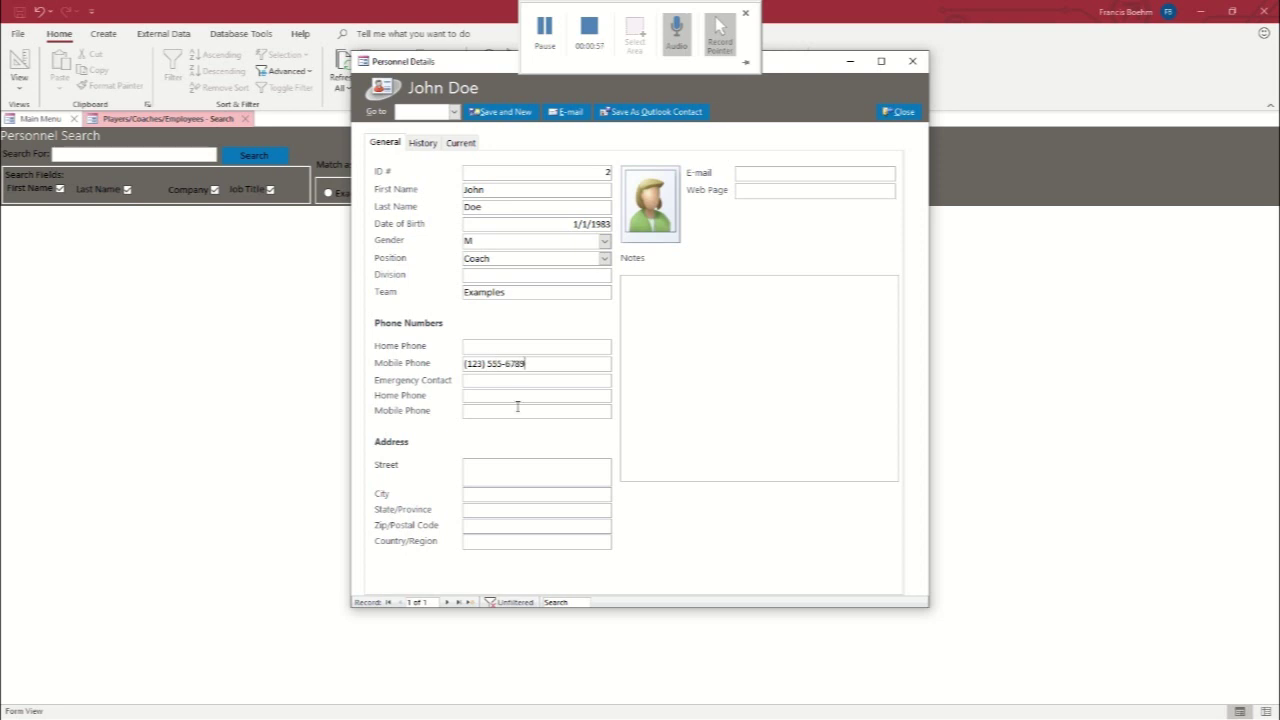
# Step: Fill in the street address, city, state EX, postal code 54321, country USA, and e-mail address
pyautogui.click(486, 471)
pyautogui.write('Example Address')
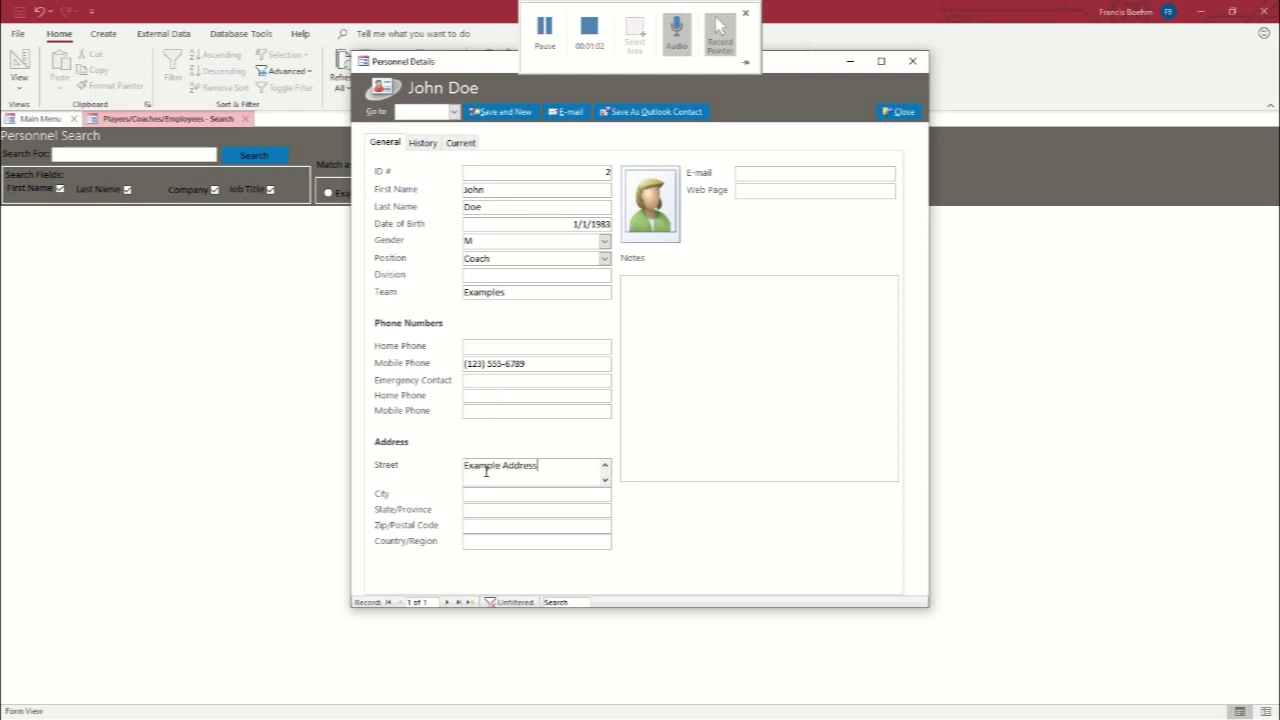
pyautogui.press('Tab')
pyautogui.write('Example City')
pyautogui.press('Tab')
pyautogui.write('EX')
pyautogui.press('Tab')
pyautogui.write('54321')
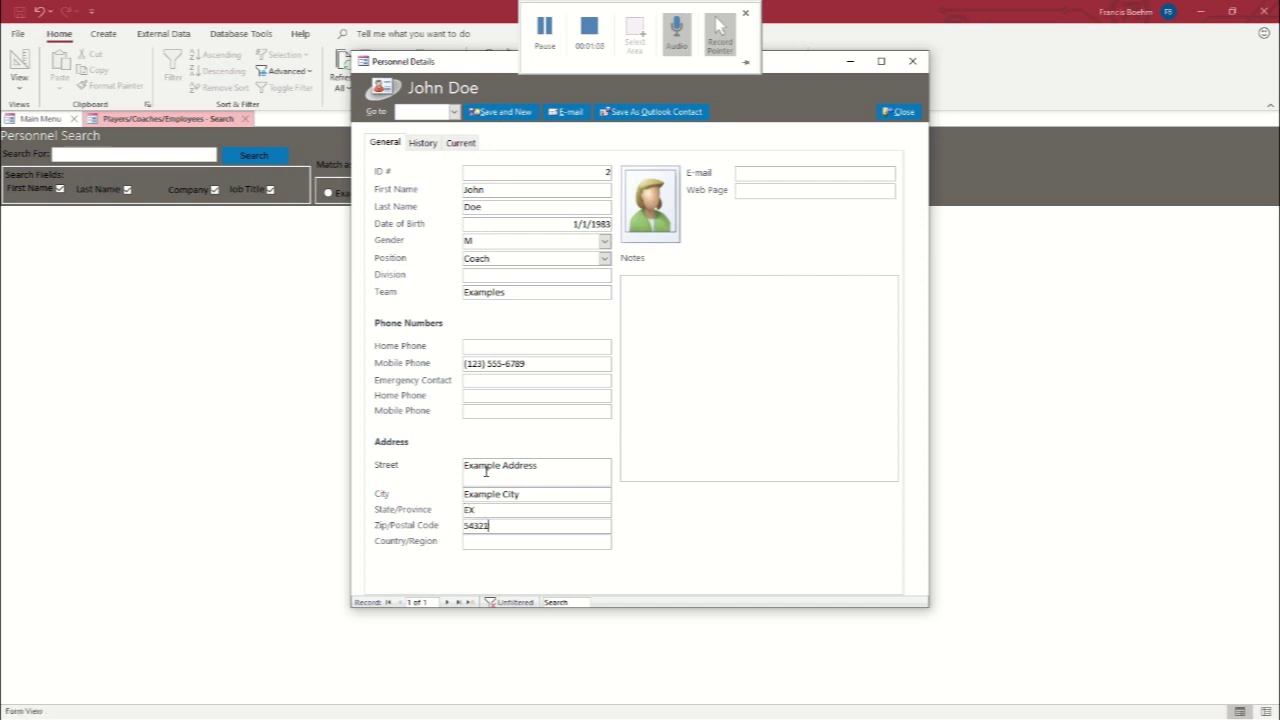
pyautogui.press('Tab')
pyautogui.write('USA')
pyautogui.click(764, 174)
pyautogui.write('johndoe@email.com')
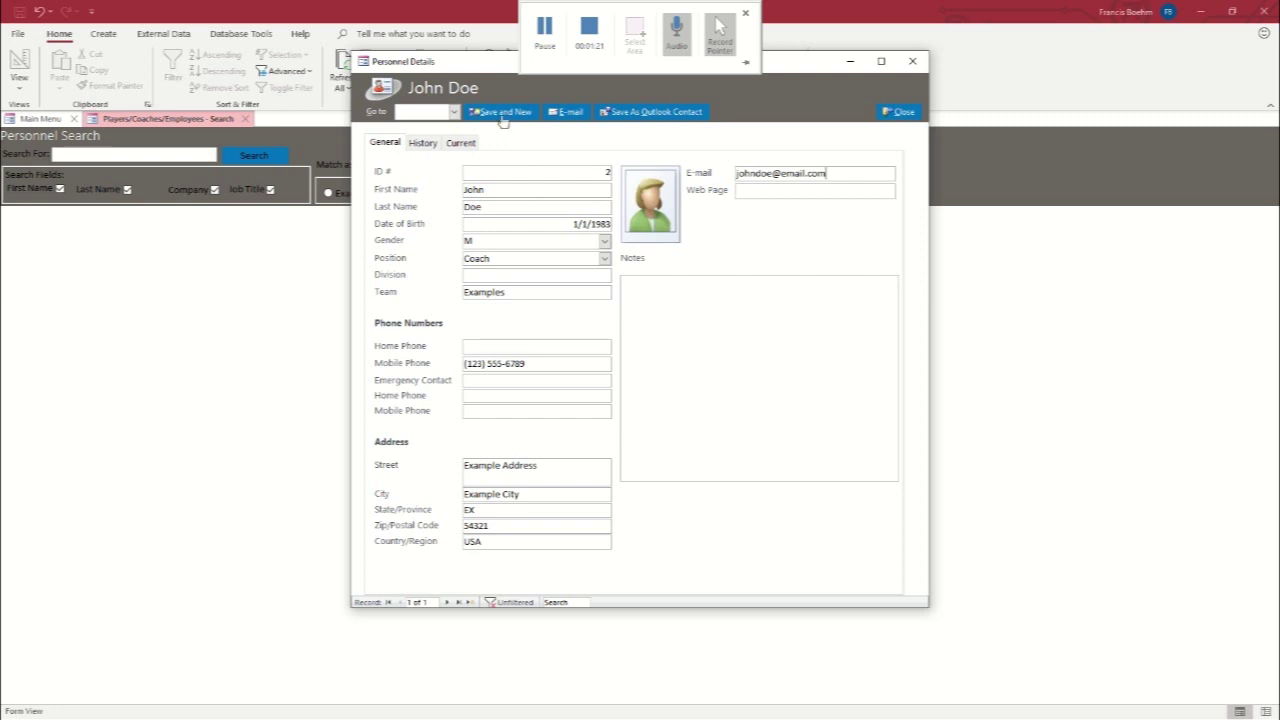
# Step: Save the coach record, then enter the new person's first and last name and birth date 03/10/05
pyautogui.click(503, 113)
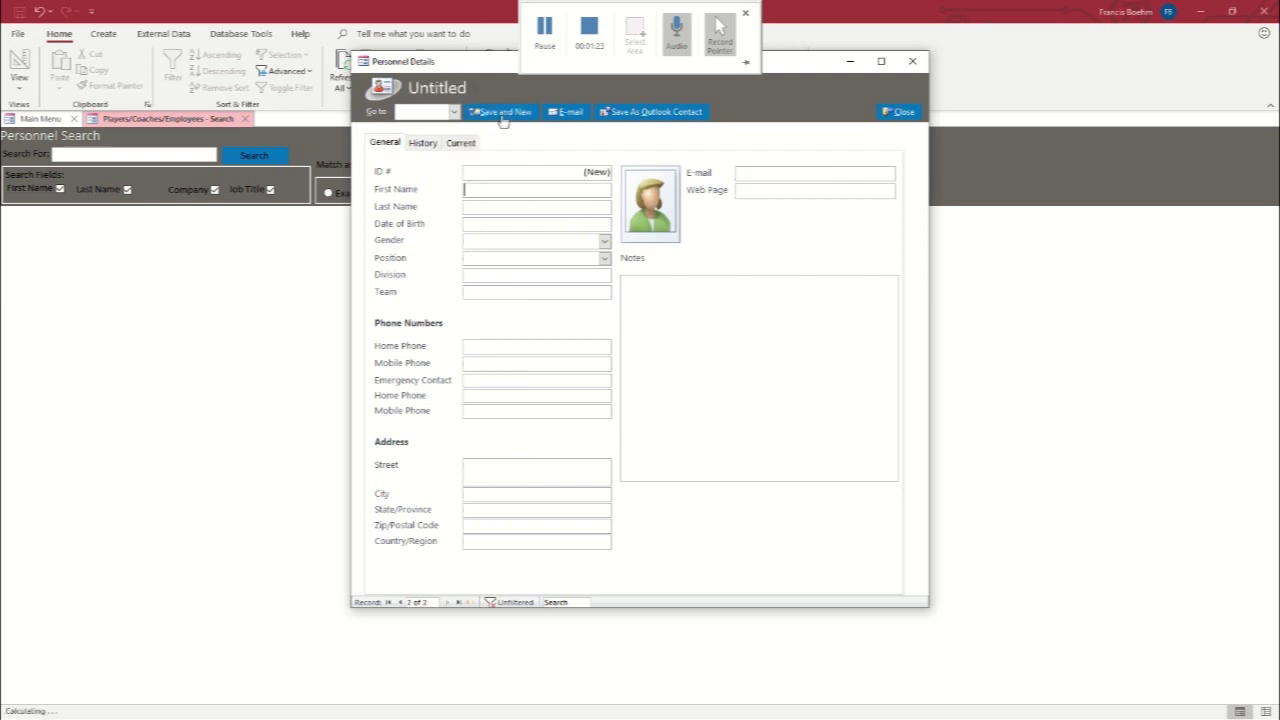
pyautogui.click(505, 192)
pyautogui.write('John')
pyautogui.press('Tab')
pyautogui.write('Smith')
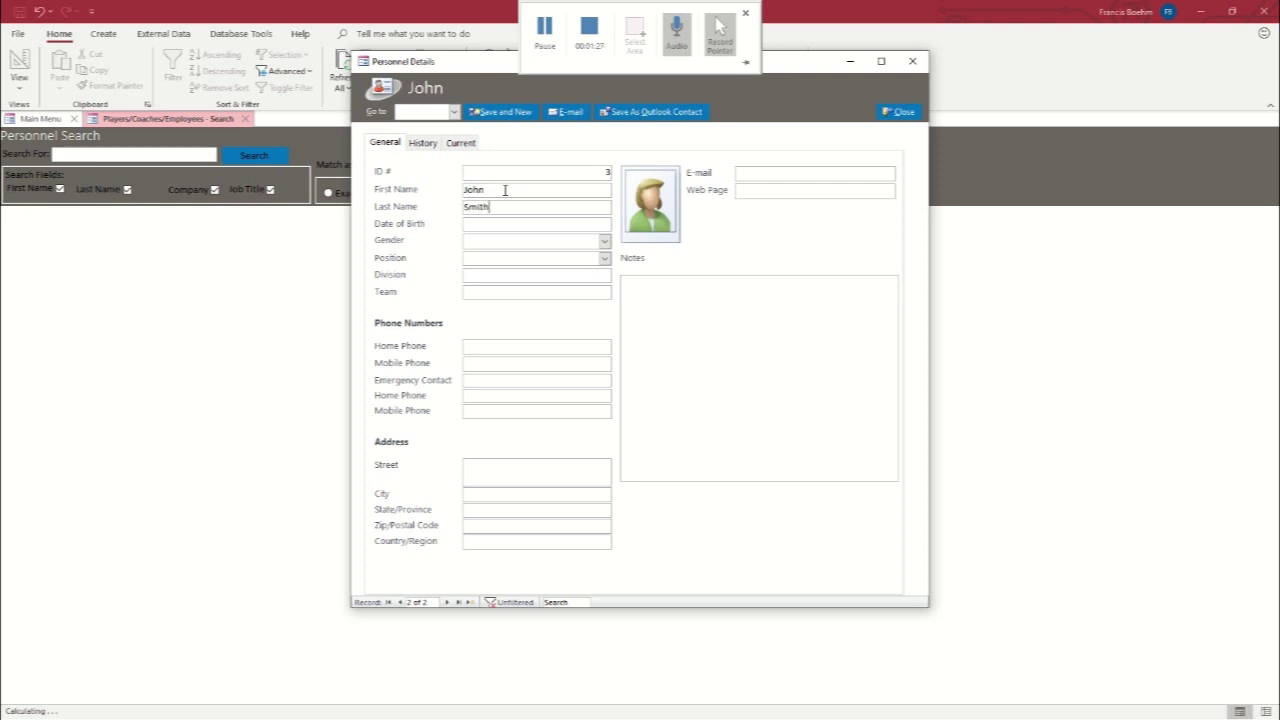
pyautogui.press('Tab')
pyautogui.write('03/10/')
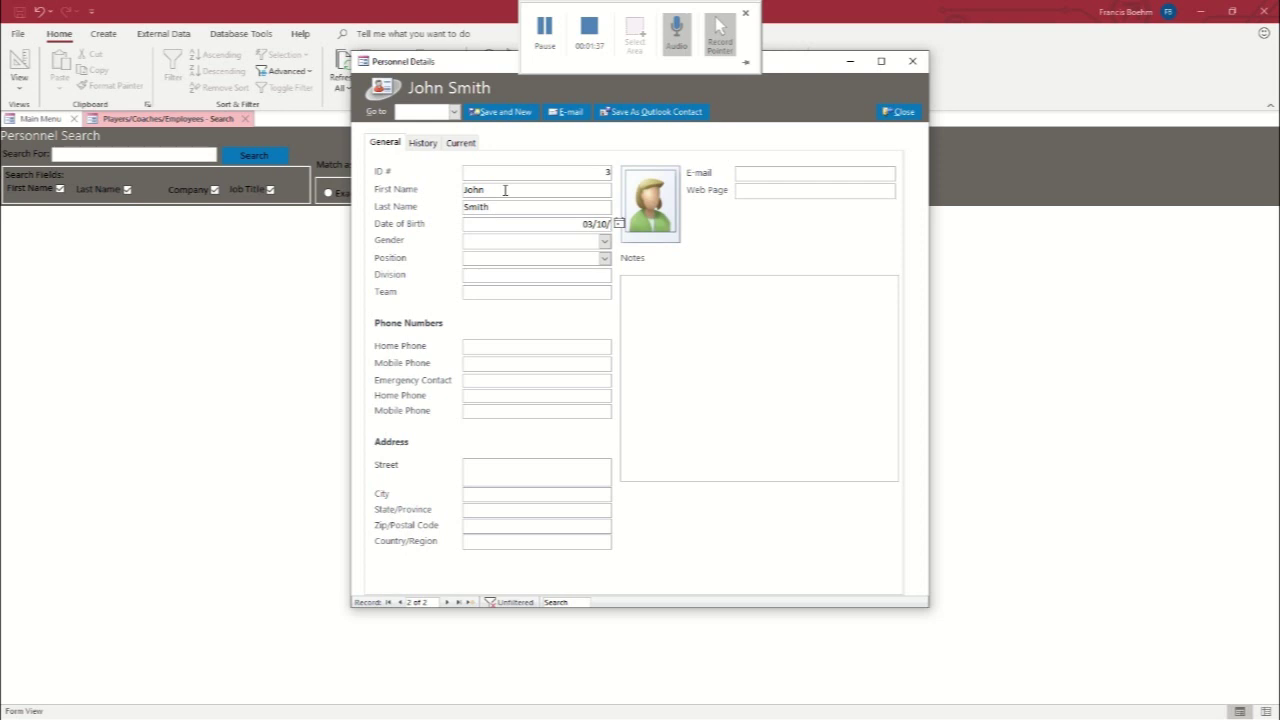
pyautogui.write('05')
# Step: Set gender M and position Player, enter team 'Examples', and fill in the mobile phone number
pyautogui.click(604, 241)
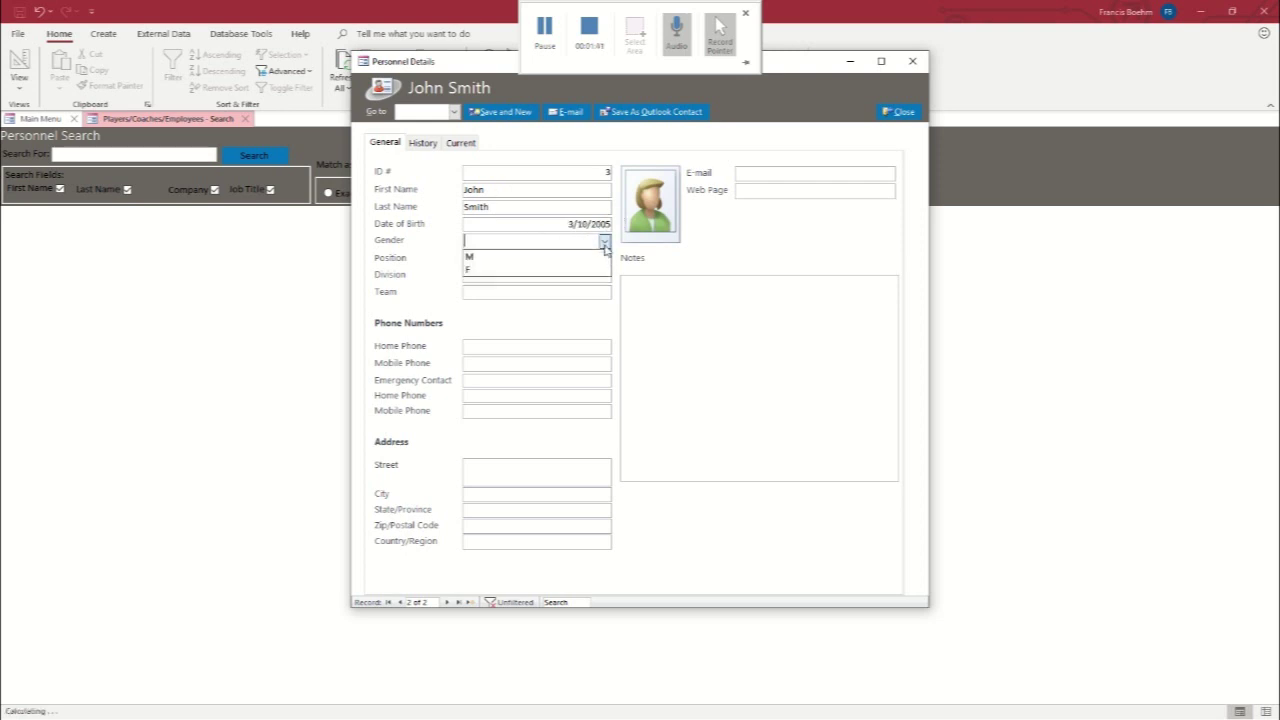
pyautogui.click(598, 259)
pyautogui.click(600, 259)
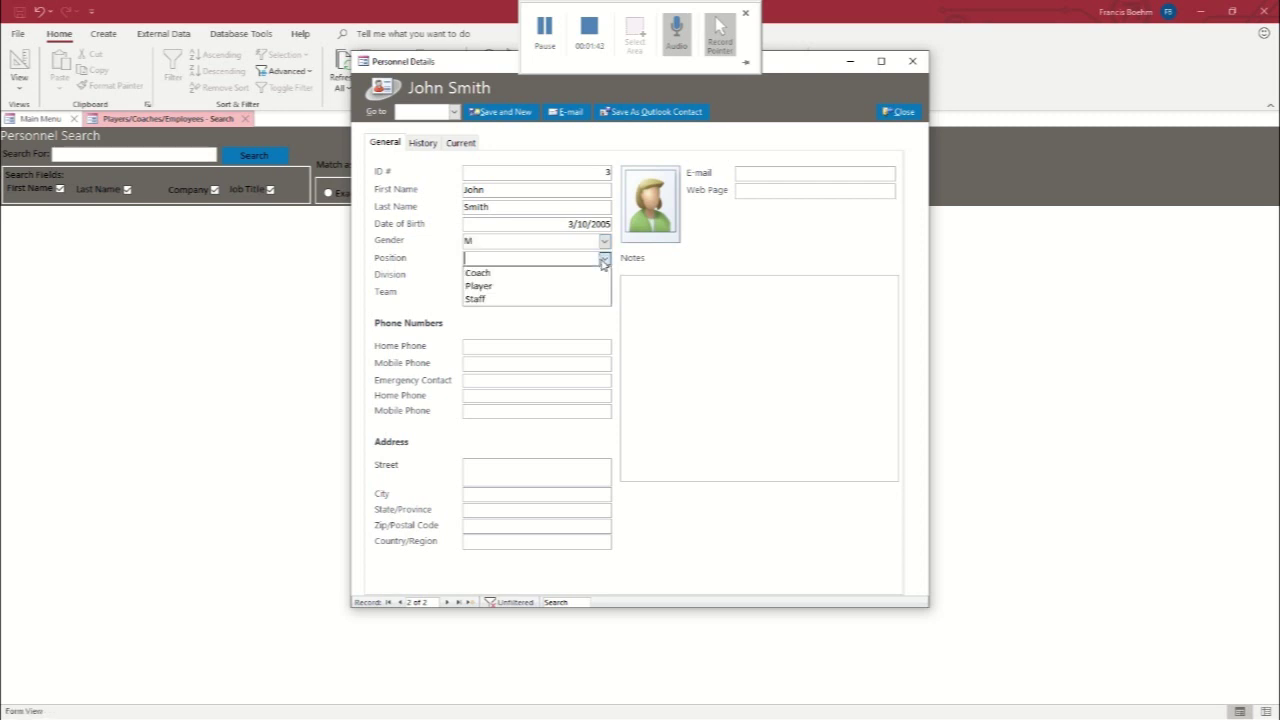
pyautogui.click(510, 286)
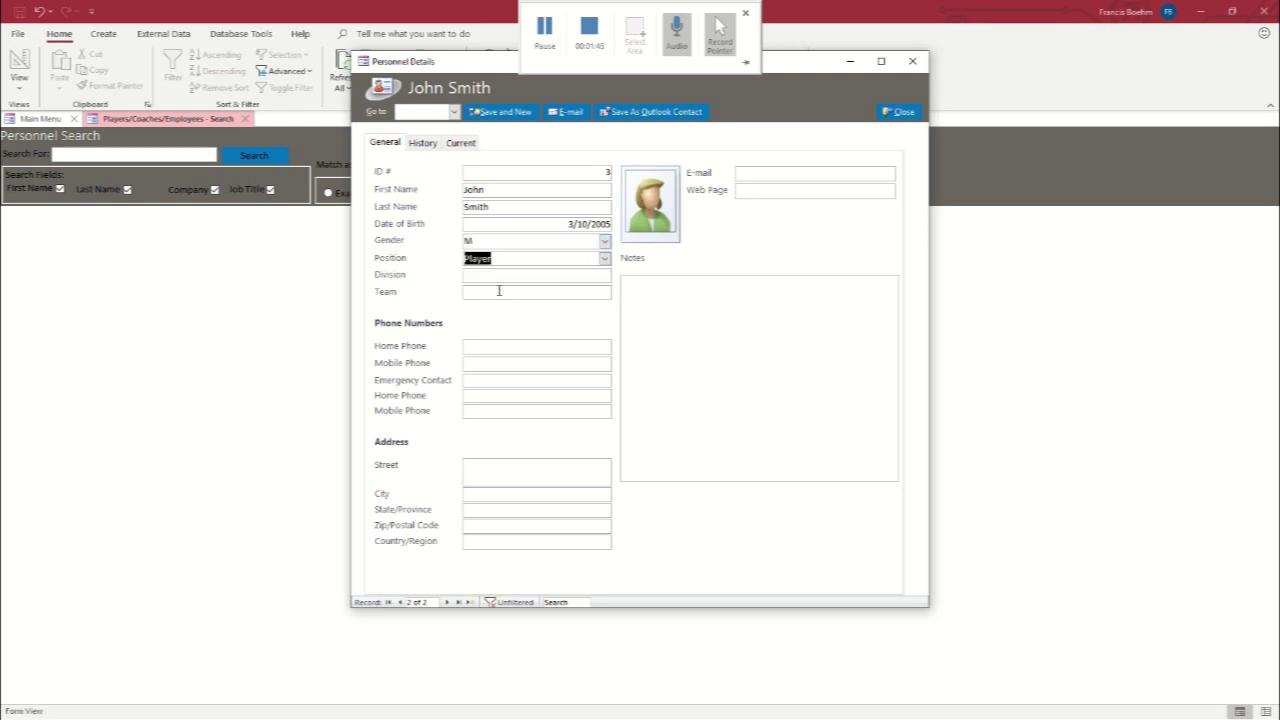
pyautogui.click(499, 290)
pyautogui.write('Examples')
pyautogui.press('Tab')
pyautogui.press('Tab')
pyautogui.write('(12')
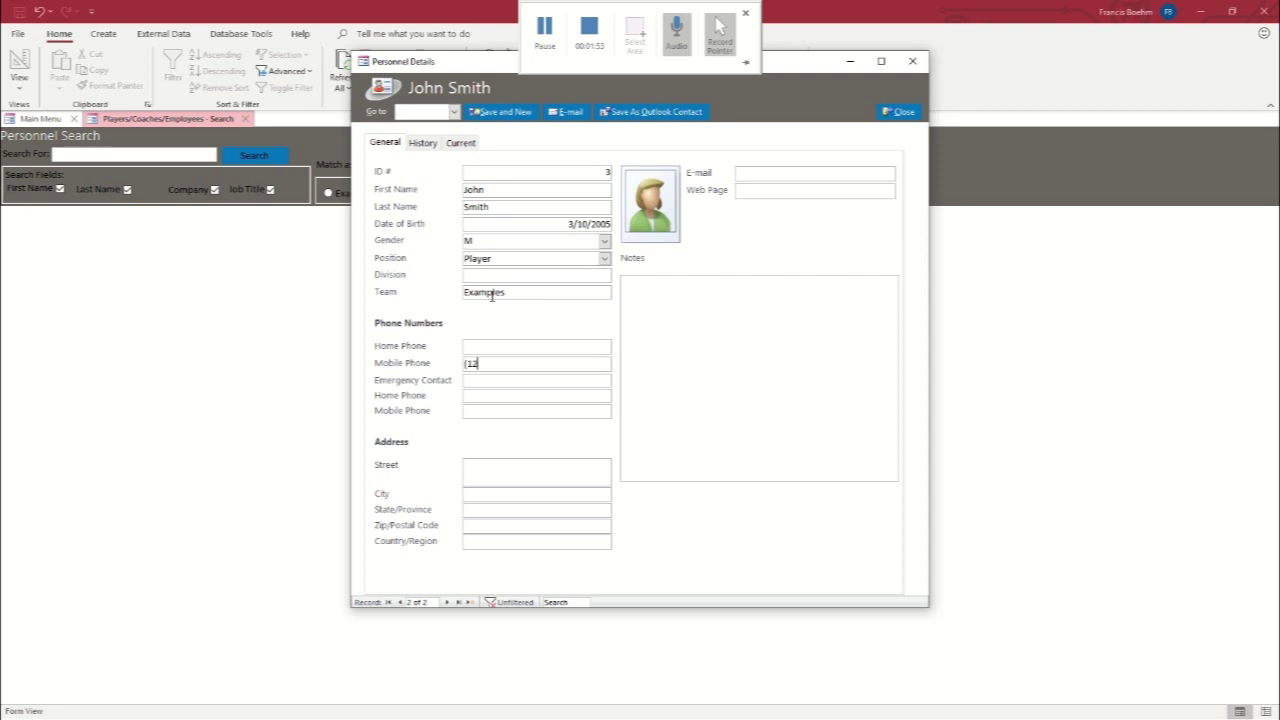
pyautogui.write('3) 555-9876')
# Step: Fill in the street address, city, state EX, postal code 54321, country USA, and e-mail address
pyautogui.click(468, 480)
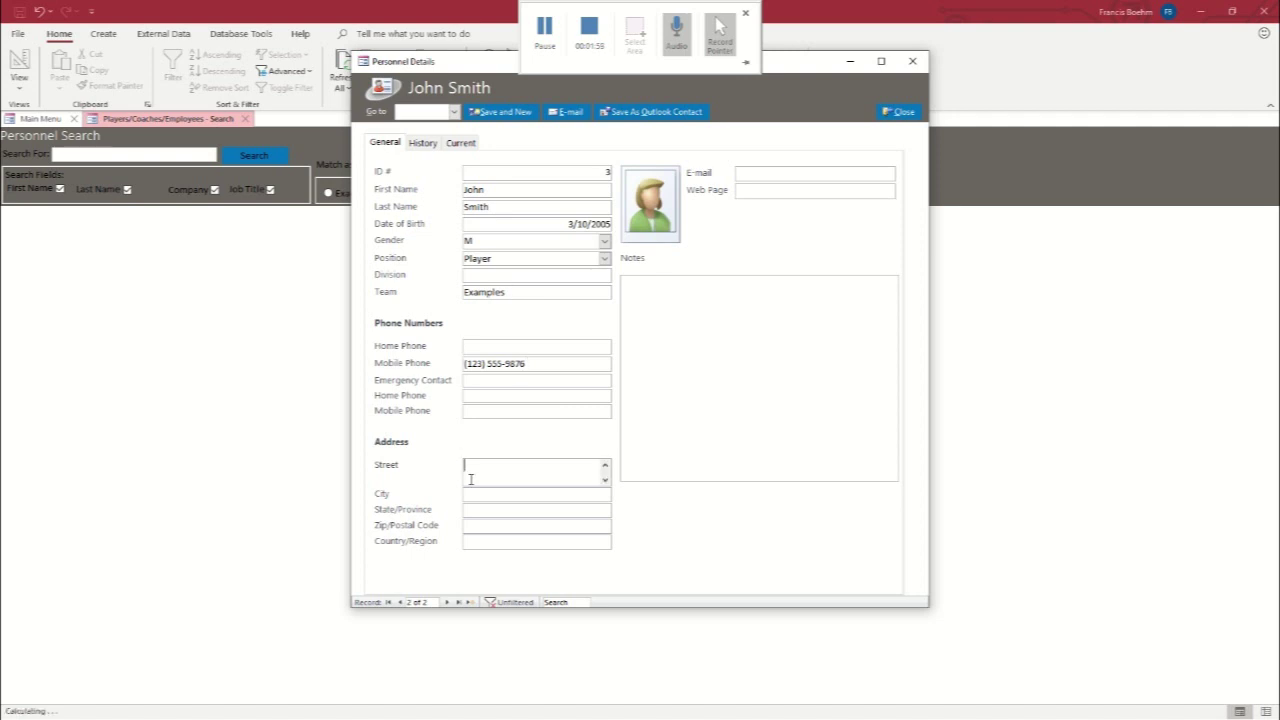
pyautogui.write('Example Address 2')
pyautogui.press('Tab')
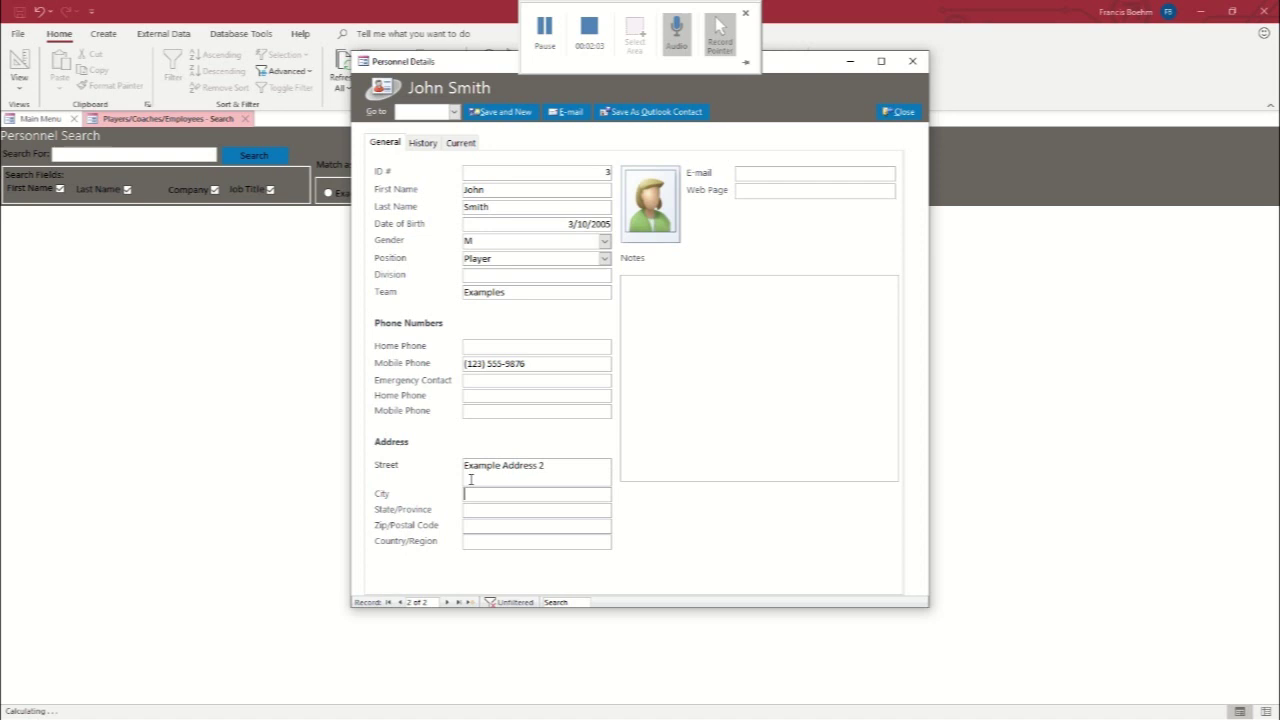
pyautogui.write('Example City')
pyautogui.press('Tab')
pyautogui.write('EX')
pyautogui.press('Tab')
pyautogui.write('54321')
pyautogui.press('Tab')
pyautogui.write('USA')
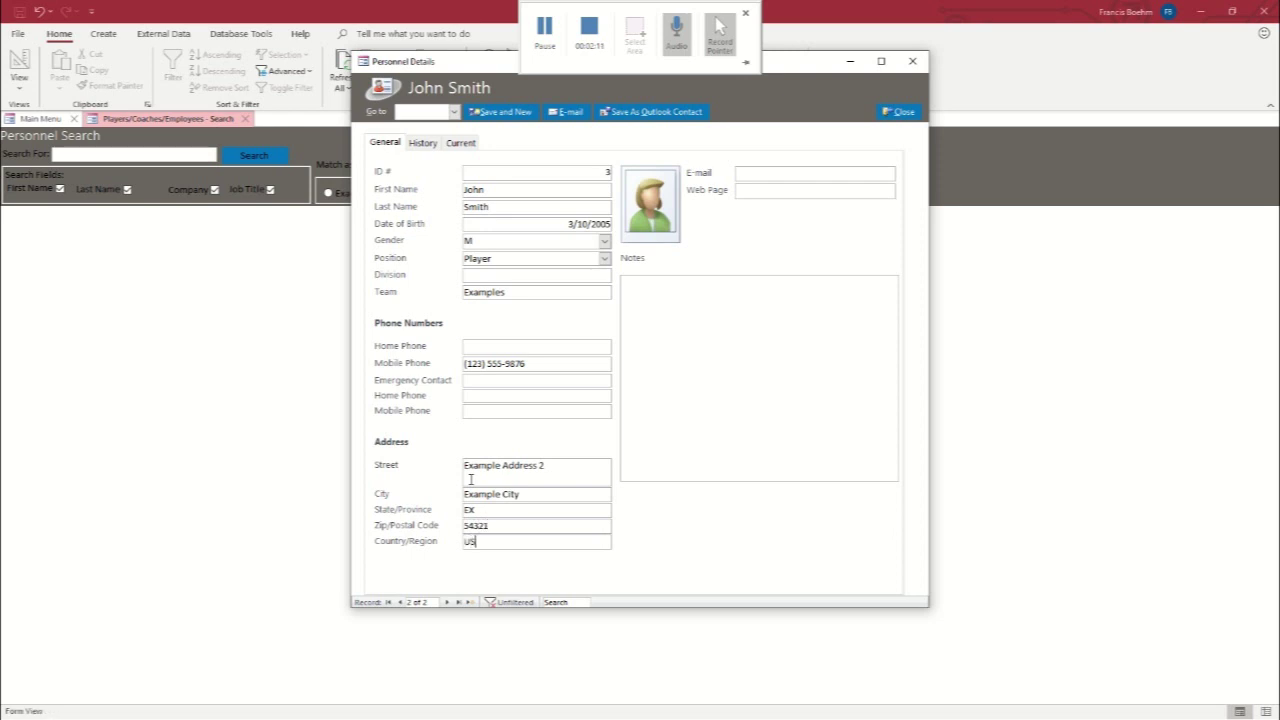
pyautogui.click(785, 174)
pyautogui.write('johnsm')
pyautogui.press('BackSpace')
pyautogui.press('BackSpace')
pyautogui.press('BackSpace')
pyautogui.write('smith@email.com')
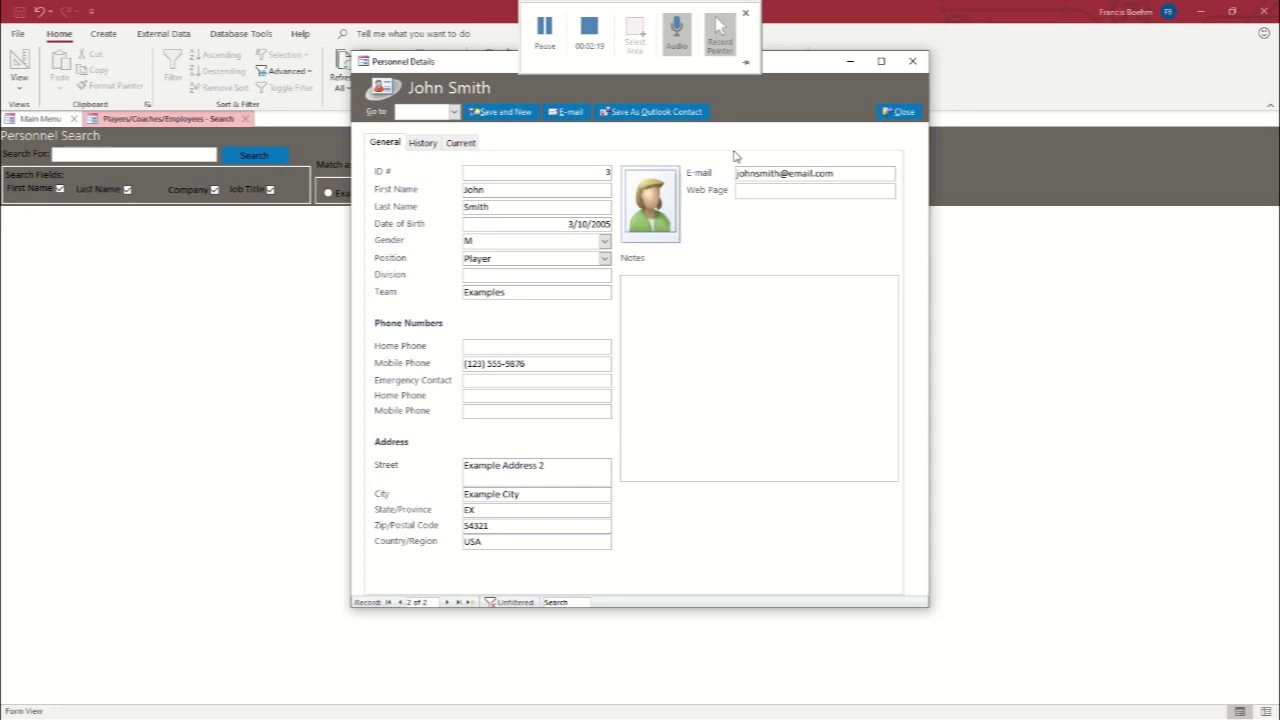
# Step: Close the details form, search personnel by the shared first name to confirm both records, then close the search
pyautogui.click(890, 113)
pyautogui.click(245, 119)
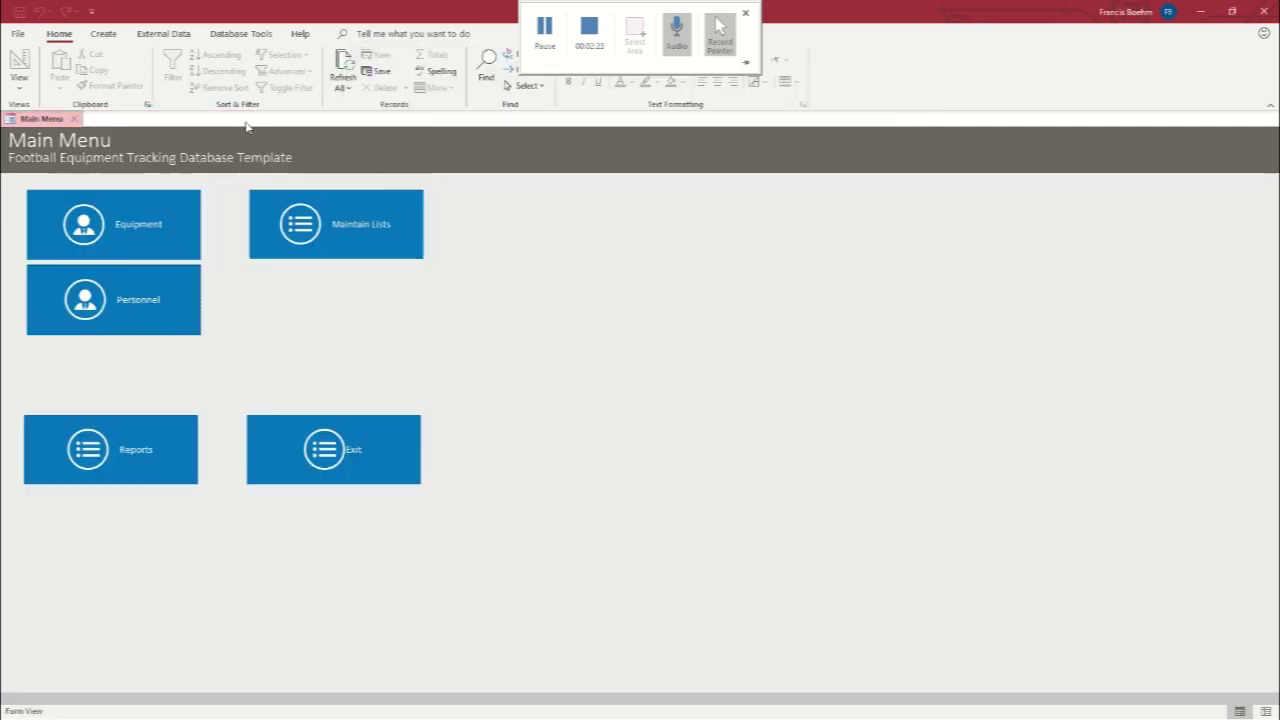
pyautogui.click(120, 303)
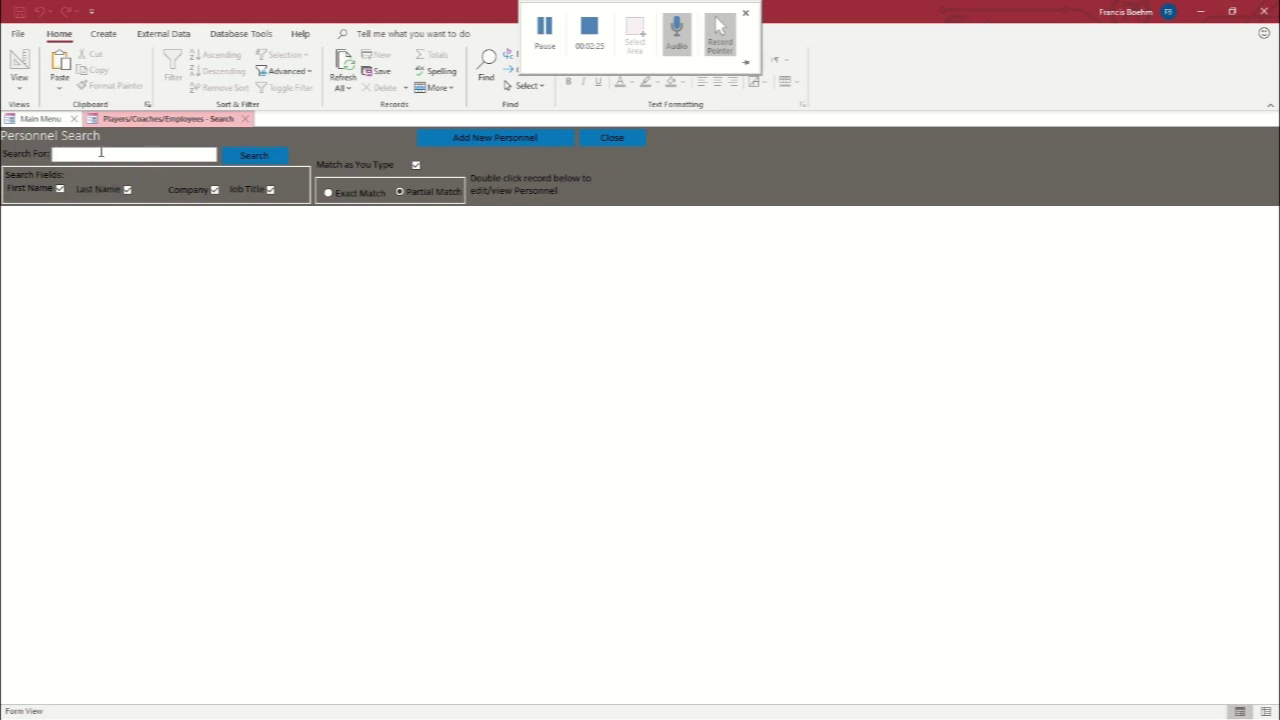
pyautogui.write('john')
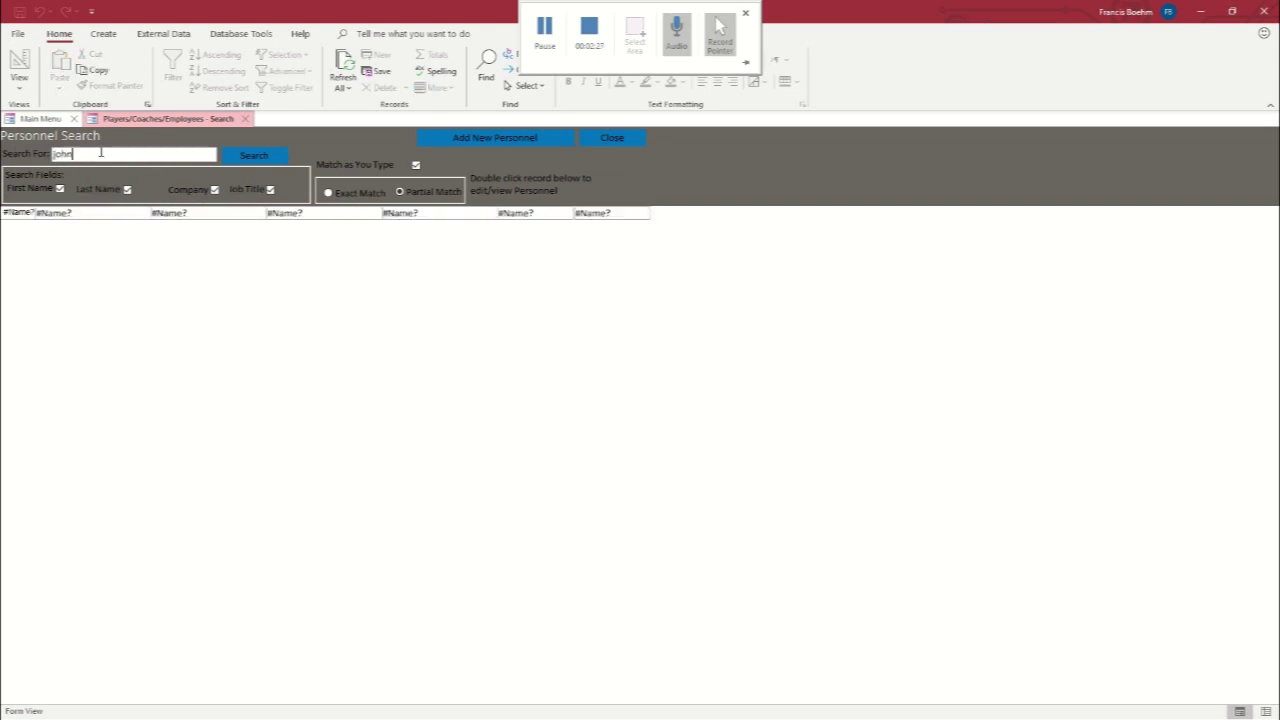
pyautogui.click(256, 164)
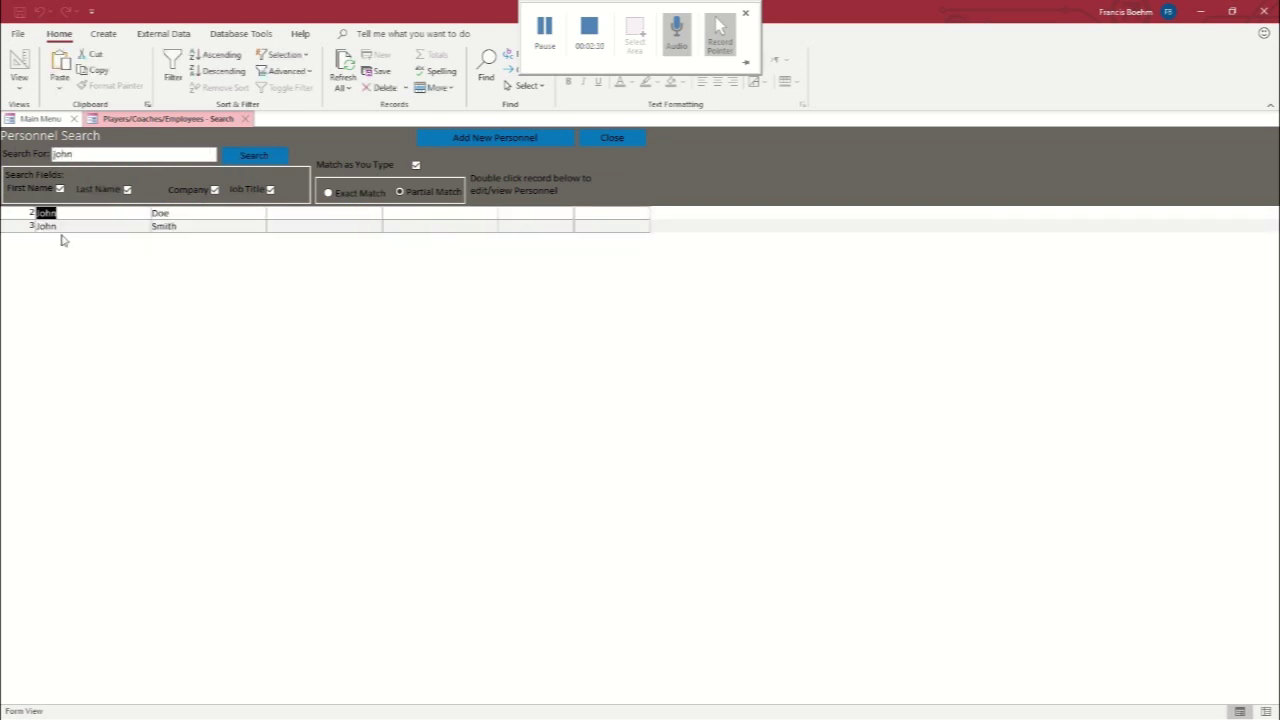
pyautogui.click(245, 119)
# Step: Start a new equipment item named 'Shoulder Pads' in Category 1 and enter its manufacturer
pyautogui.click(125, 233)
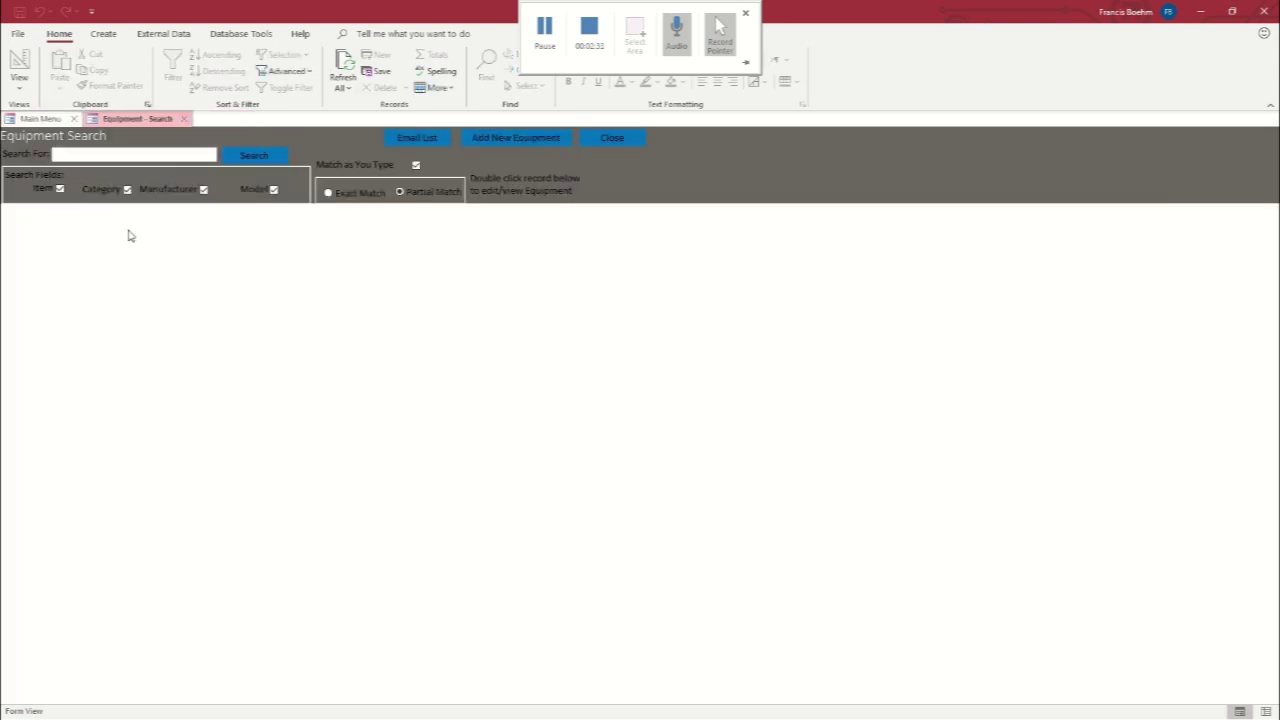
pyautogui.click(510, 136)
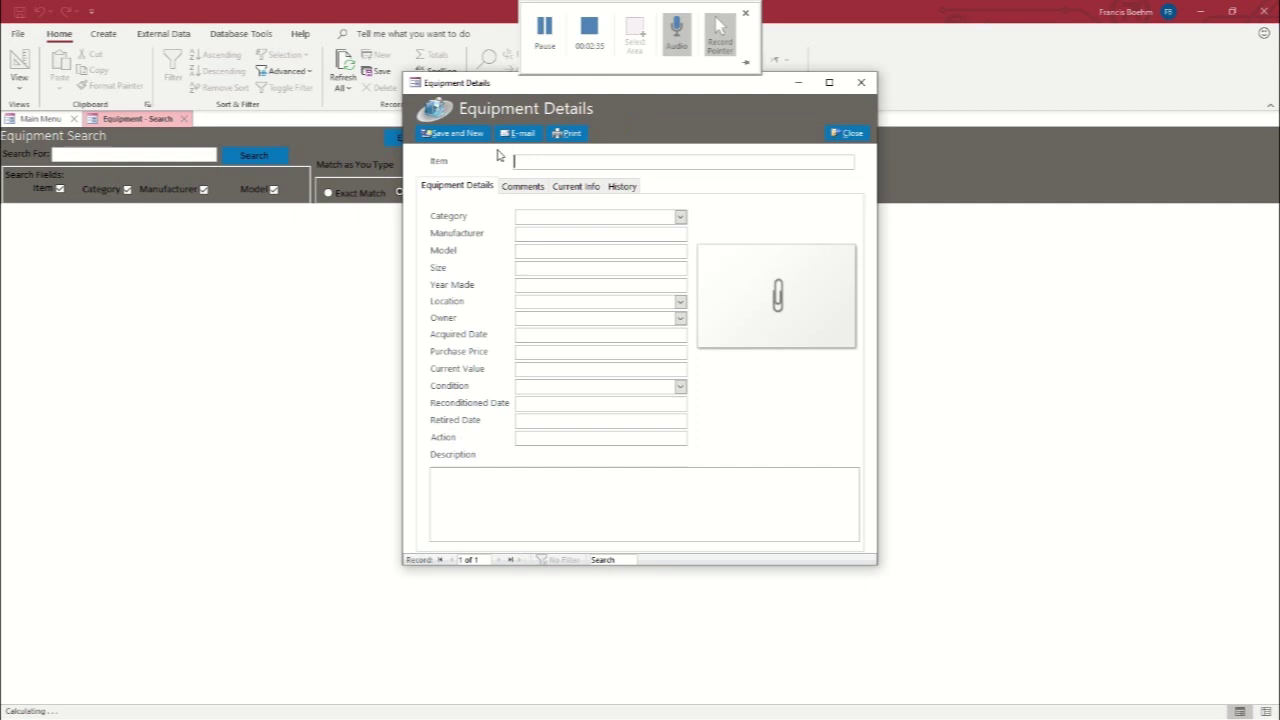
pyautogui.write('Shoulder Pads')
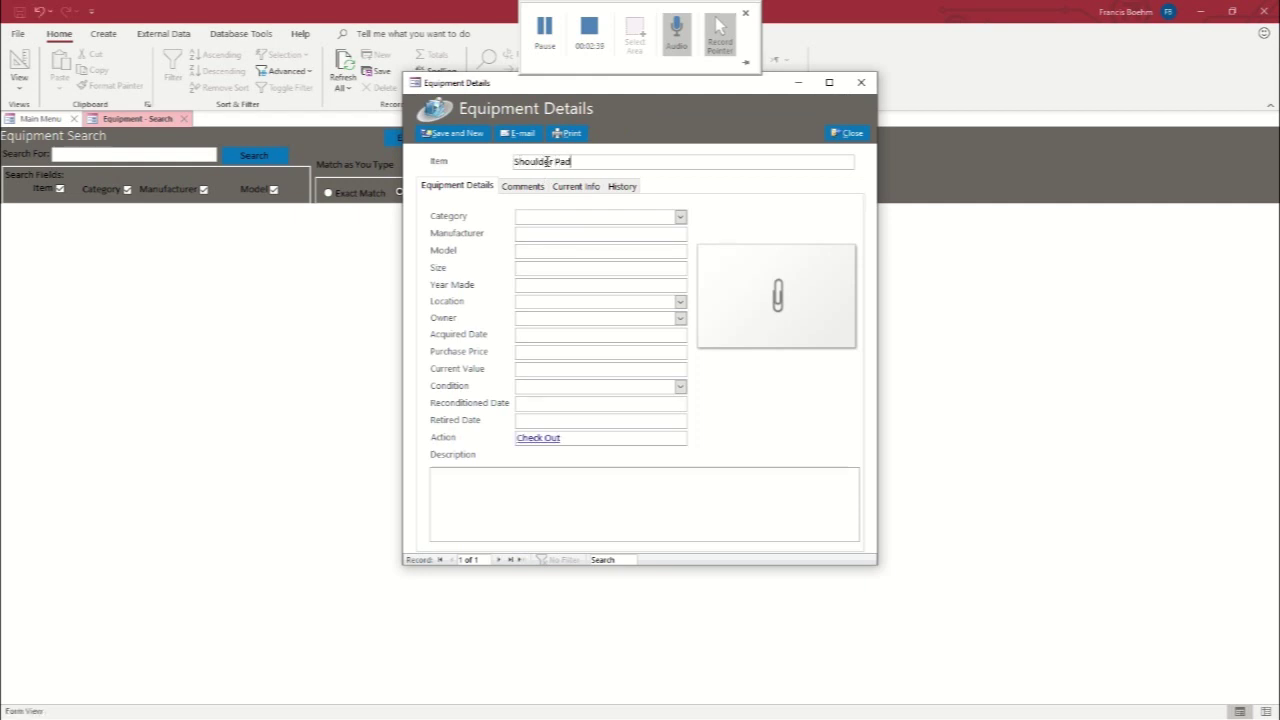
pyautogui.click(680, 218)
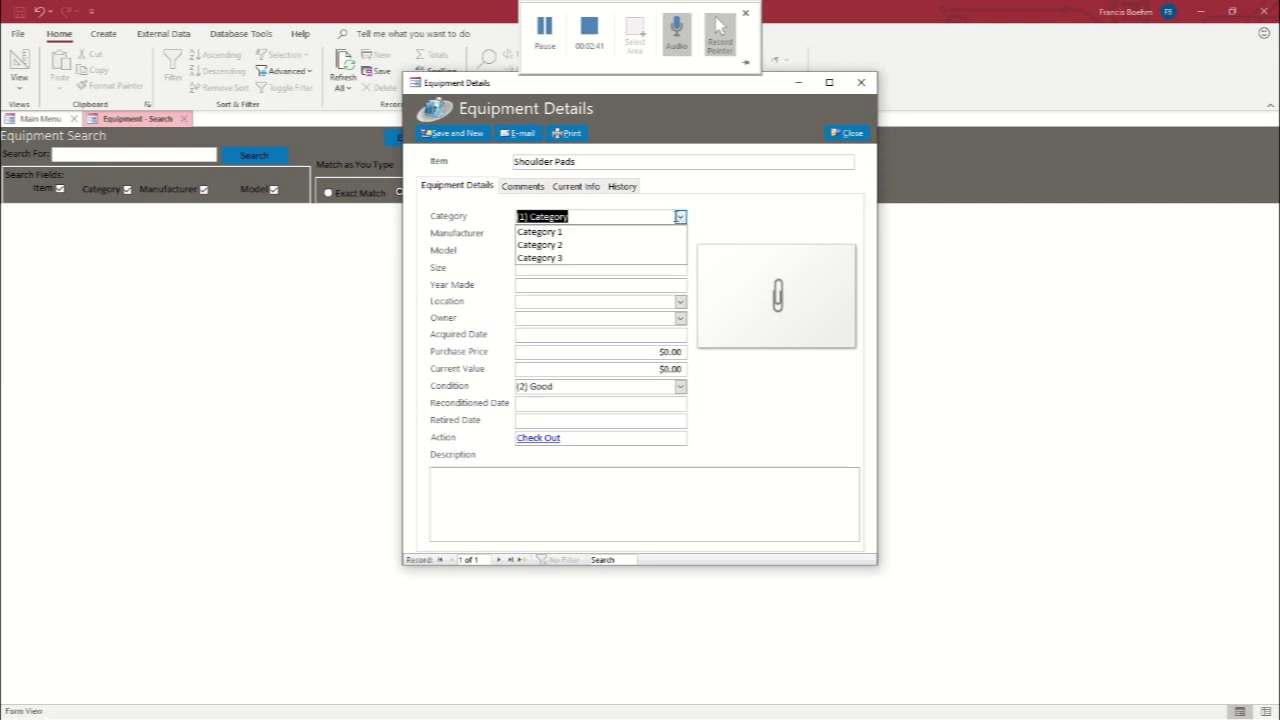
pyautogui.click(550, 231)
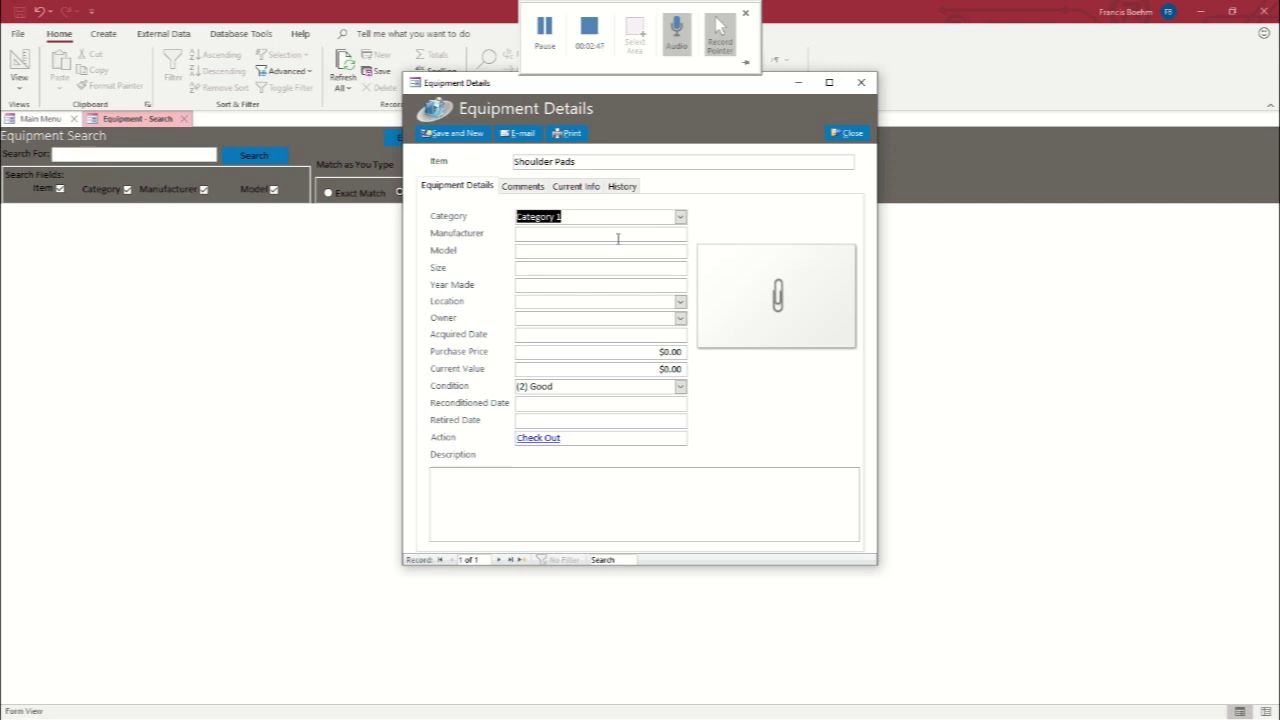
pyautogui.click(548, 235)
pyautogui.write('Exa')
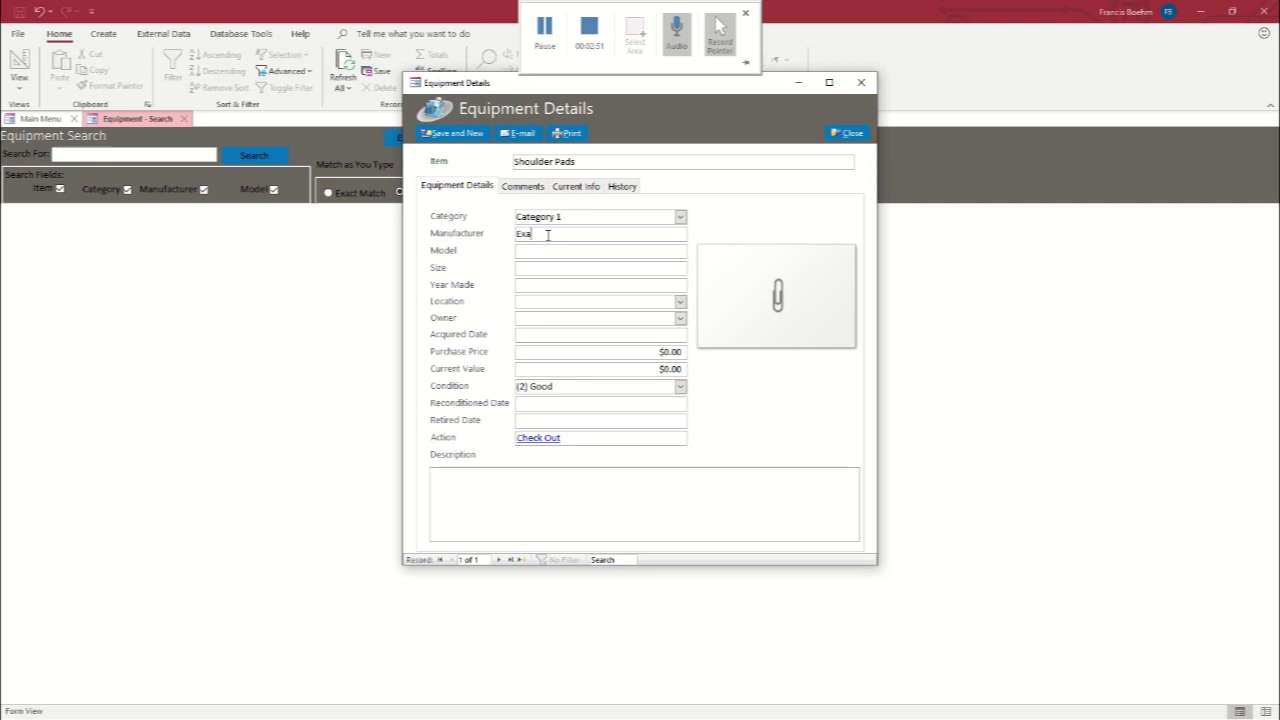
pyautogui.write('mple Manugacturer')
# Step: Set year made 2019 and location Location 1, leaving the owner blank
pyautogui.click(528, 266)
pyautogui.click(555, 287)
pyautogui.write('2019')
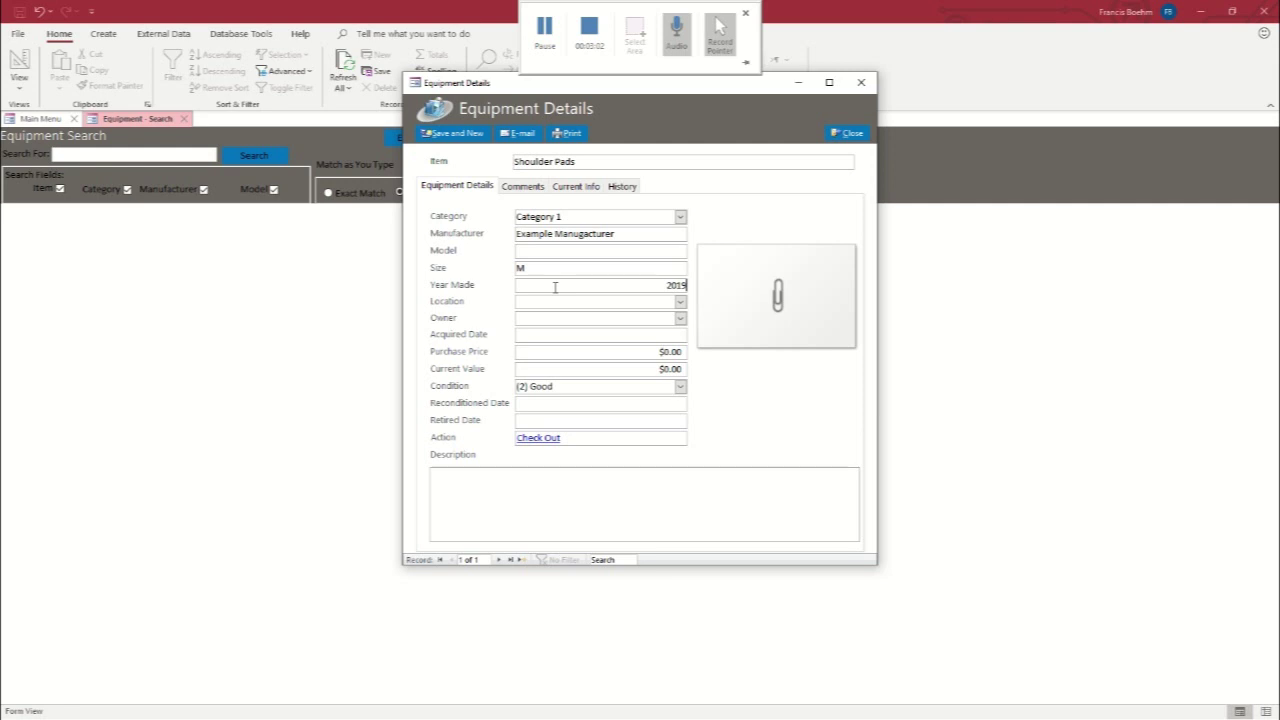
pyautogui.click(681, 303)
pyautogui.click(589, 317)
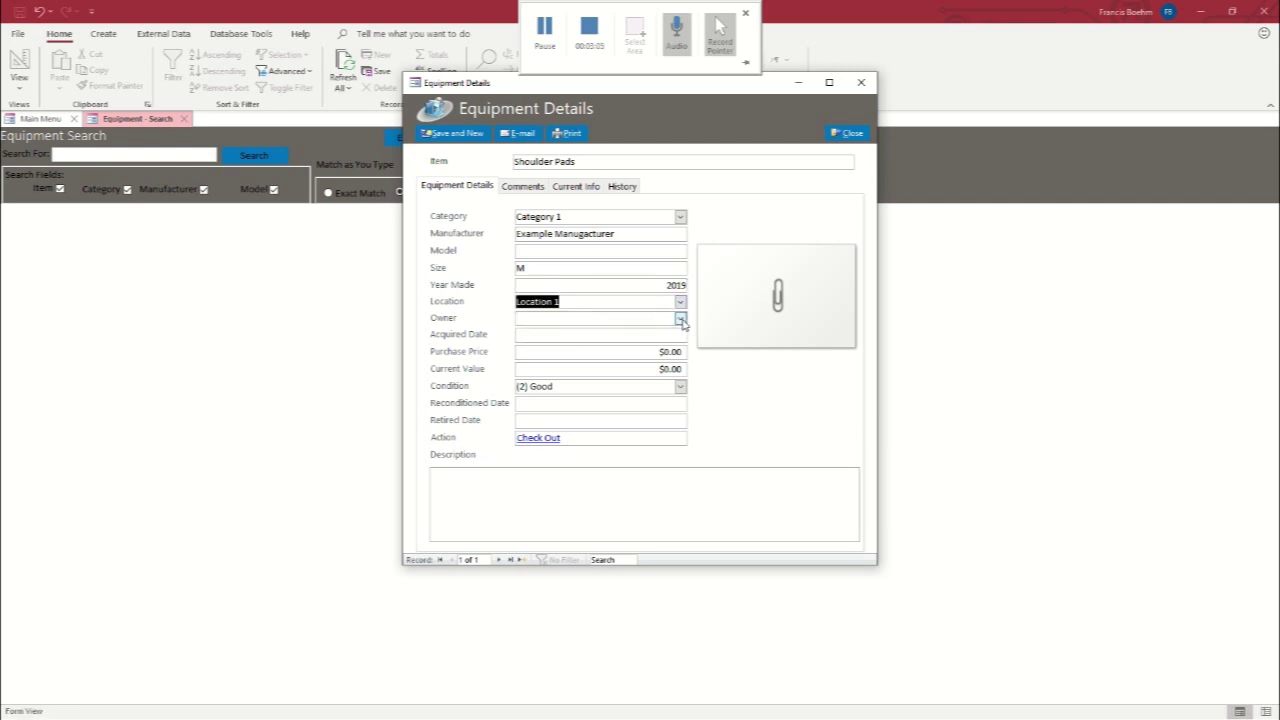
pyautogui.click(681, 320)
pyautogui.click(681, 318)
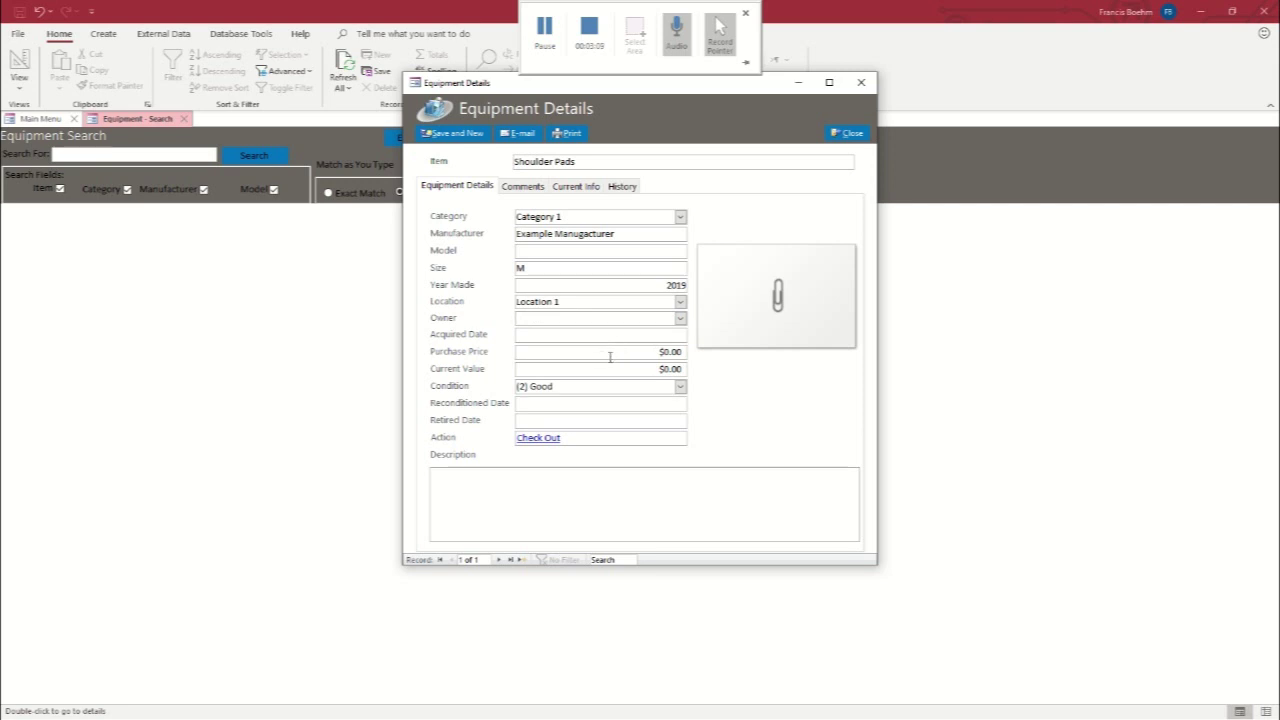
# Step: Enter purchase price $150.00, current value $125.00, condition (1) Great, and save the record
pyautogui.moveTo(637, 356); pyautogui.dragTo(685, 352)
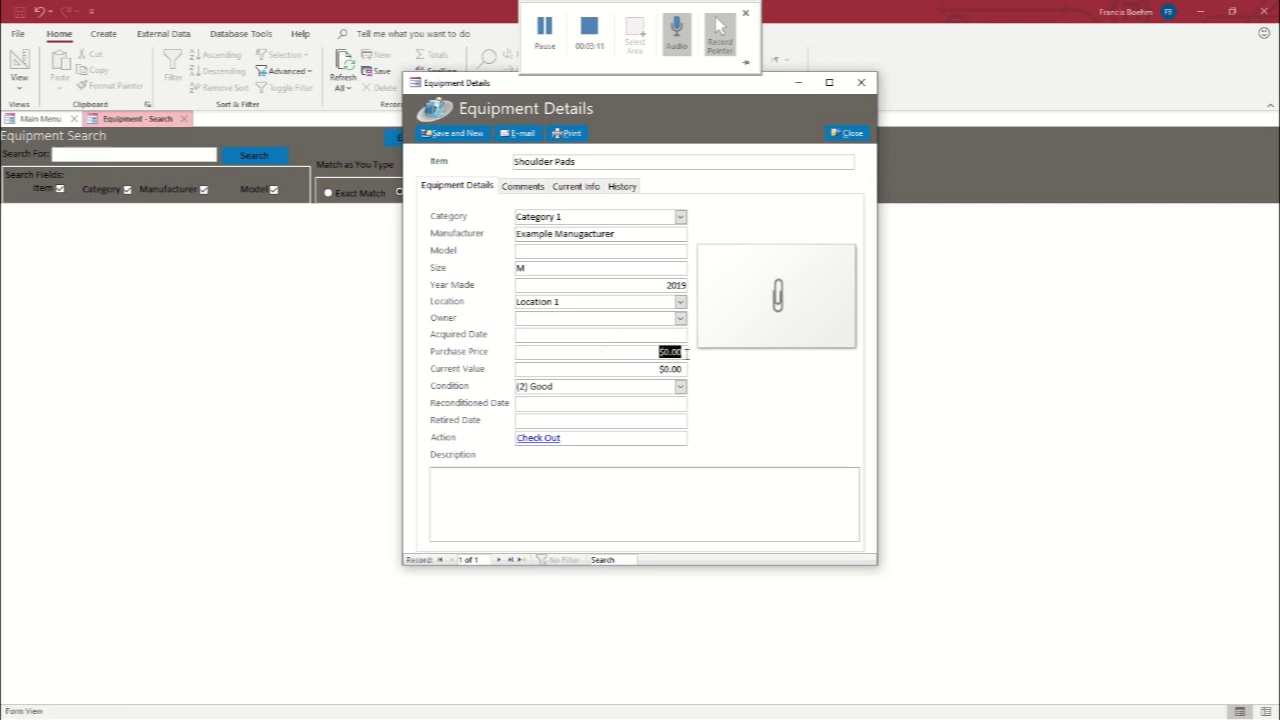
pyautogui.write('$150.00')
pyautogui.press('Tab')
pyautogui.write('$125.')
pyautogui.press('Tab')
pyautogui.click(680, 386)
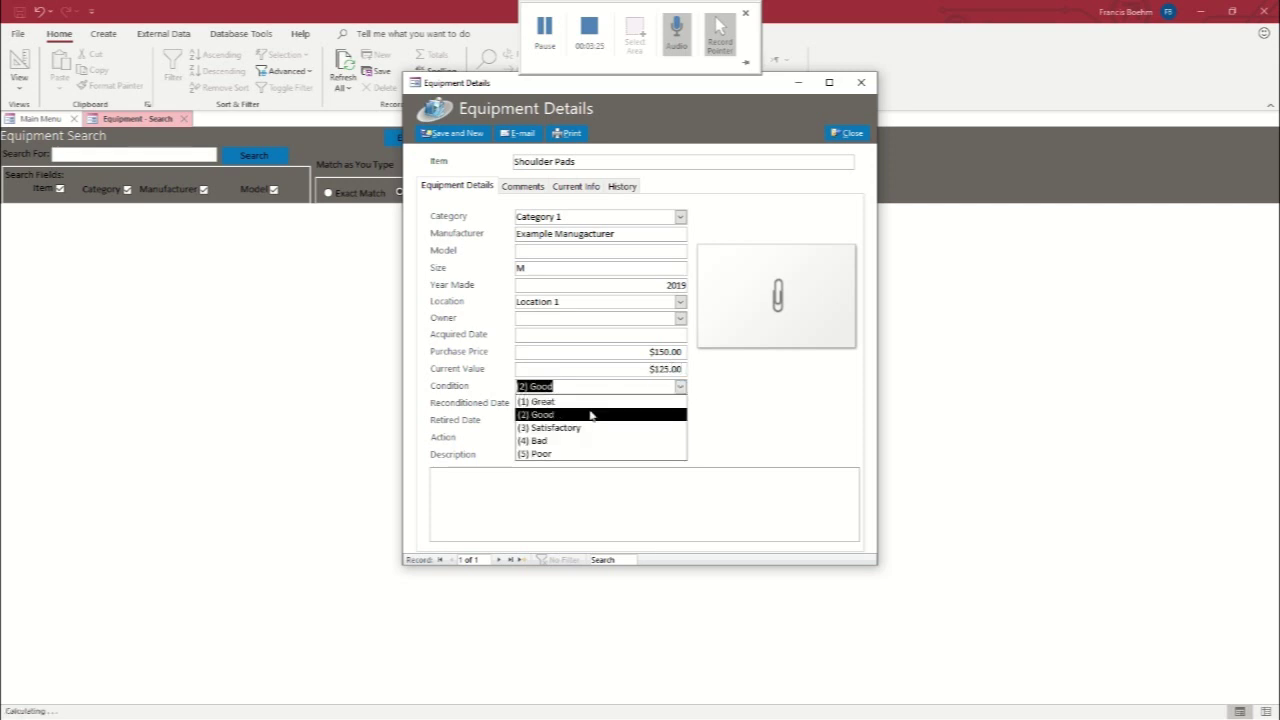
pyautogui.click(591, 403)
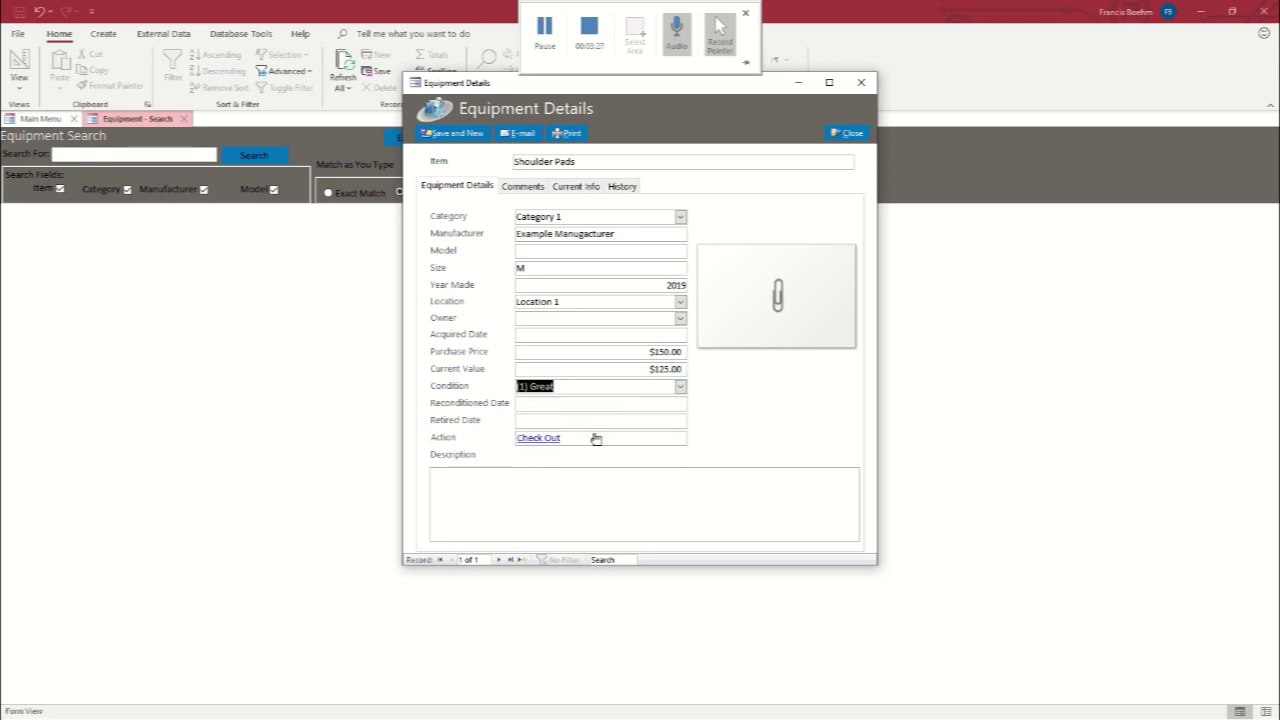
pyautogui.click(448, 141)
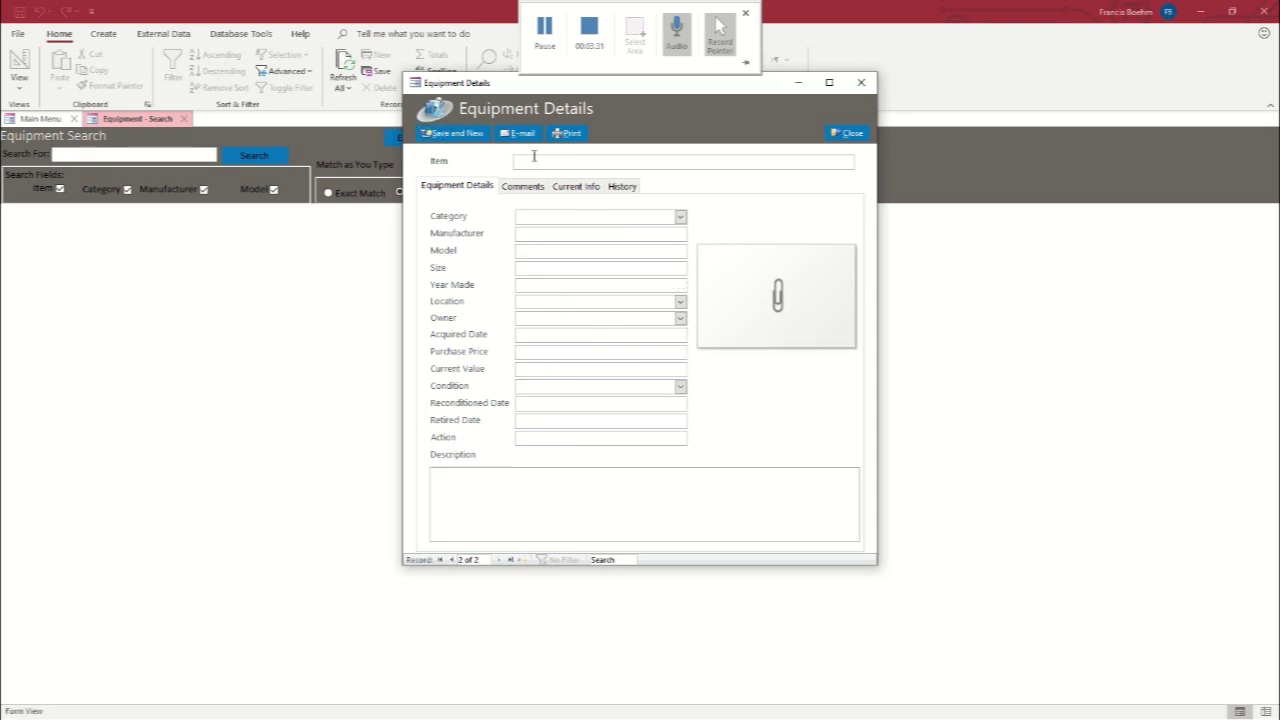
# Step: Enter a Tackling item in Category 2 by Example Manufacturer, size L, made 2015
pyautogui.write('Tackling Sled')
pyautogui.click(680, 216)
pyautogui.click(596, 245)
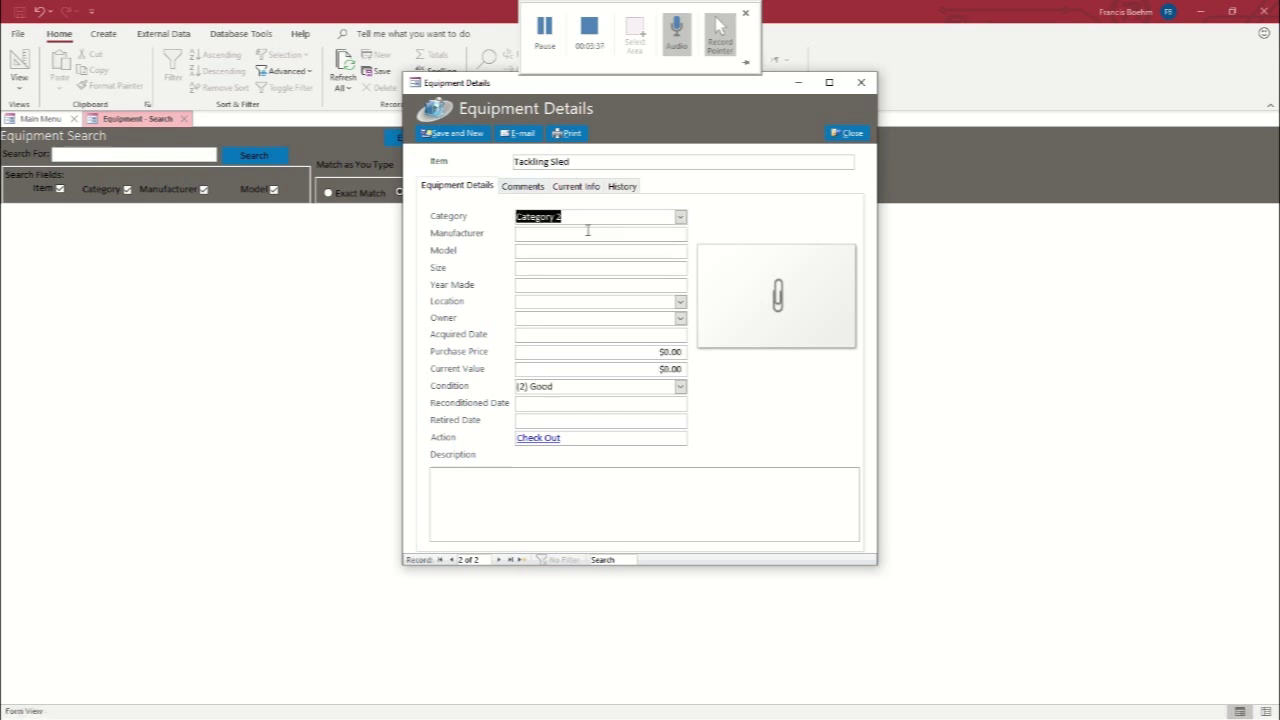
pyautogui.click(588, 232)
pyautogui.write('Example Ma')
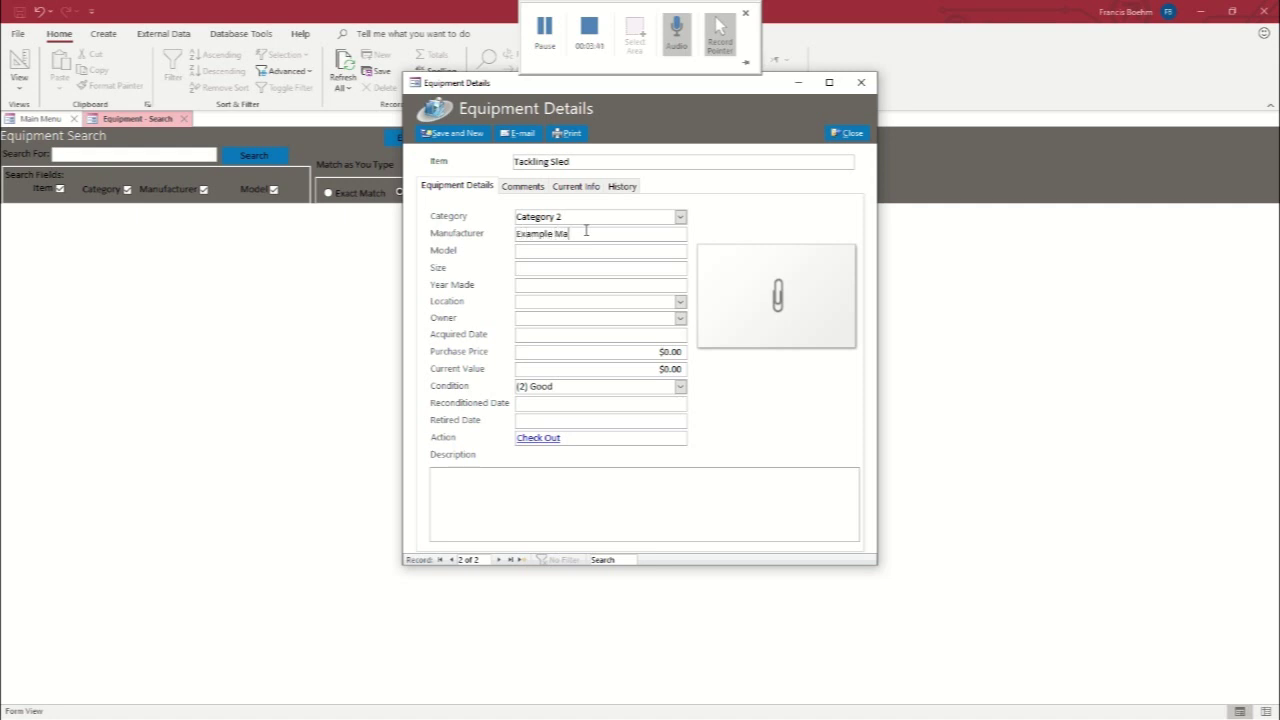
pyautogui.write('nufacturer')
pyautogui.press('Tab')
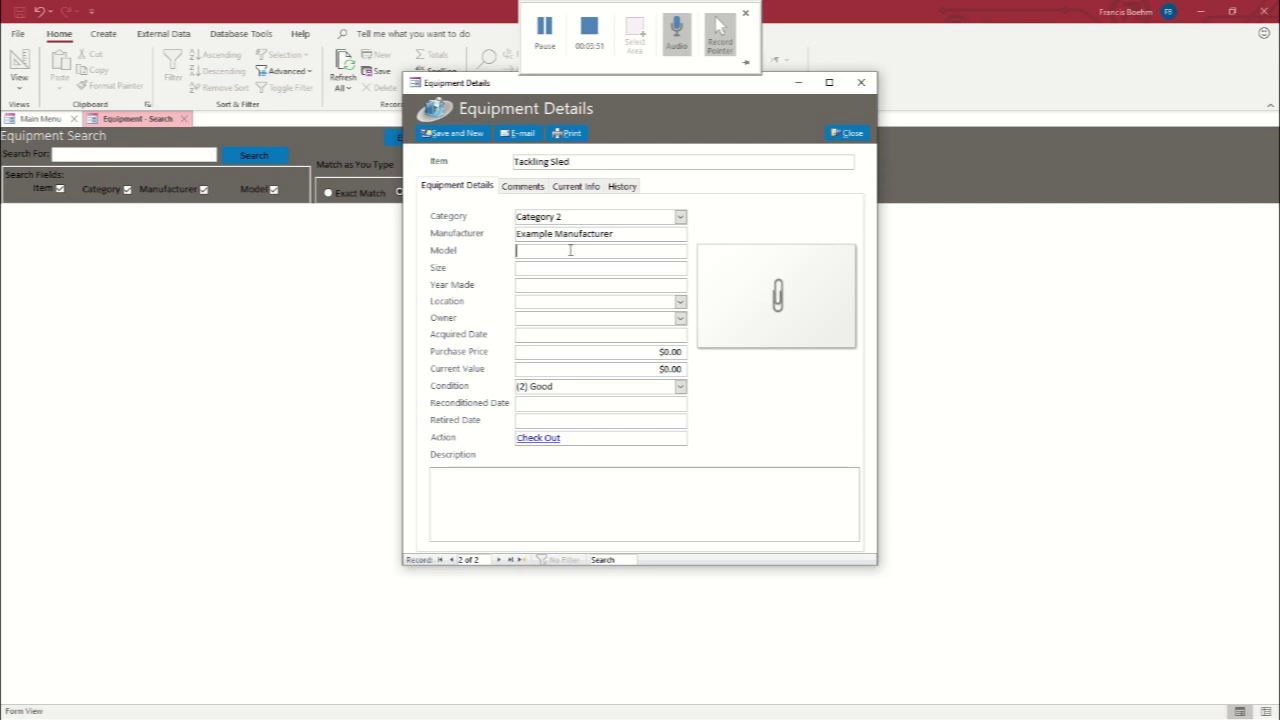
pyautogui.click(557, 272)
pyautogui.click(540, 285)
pyautogui.click(536, 267)
pyautogui.write('L')
pyautogui.click(530, 291)
pyautogui.write('2015')
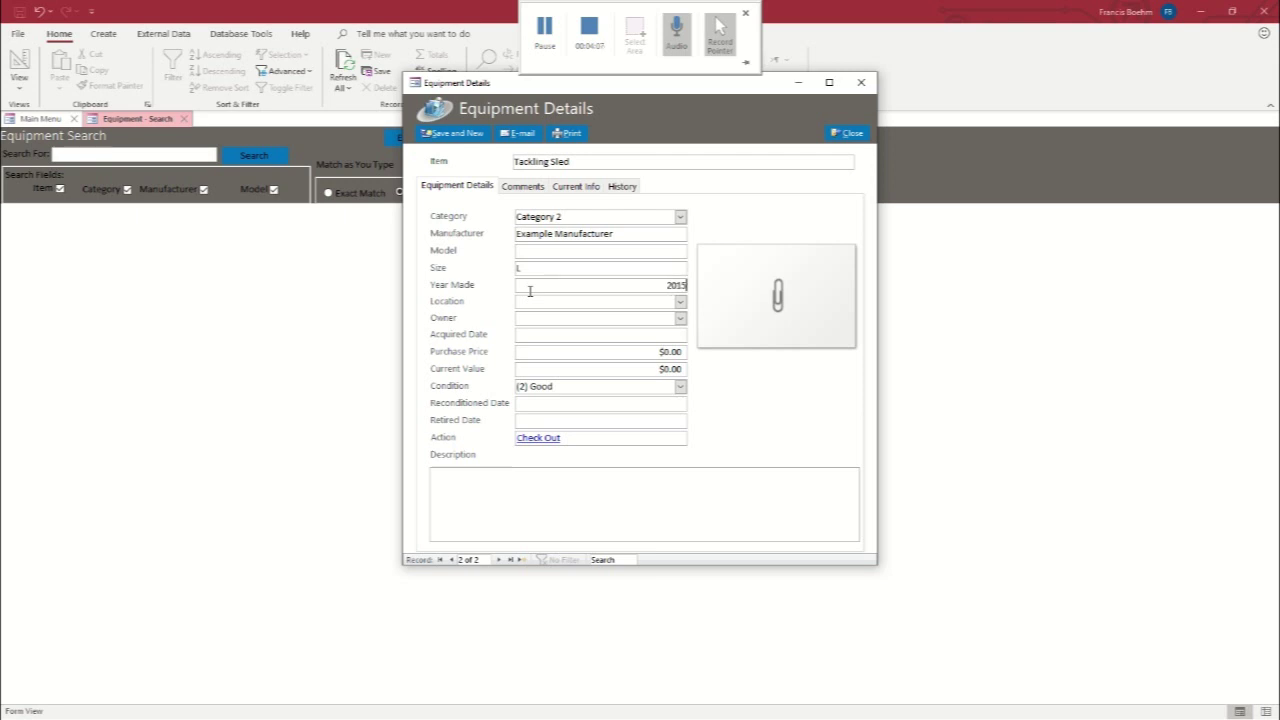
# Step: Set location Location 2, acquired date 11/4/2019, purchase price 250.00 and current value 225.00
pyautogui.click(682, 302)
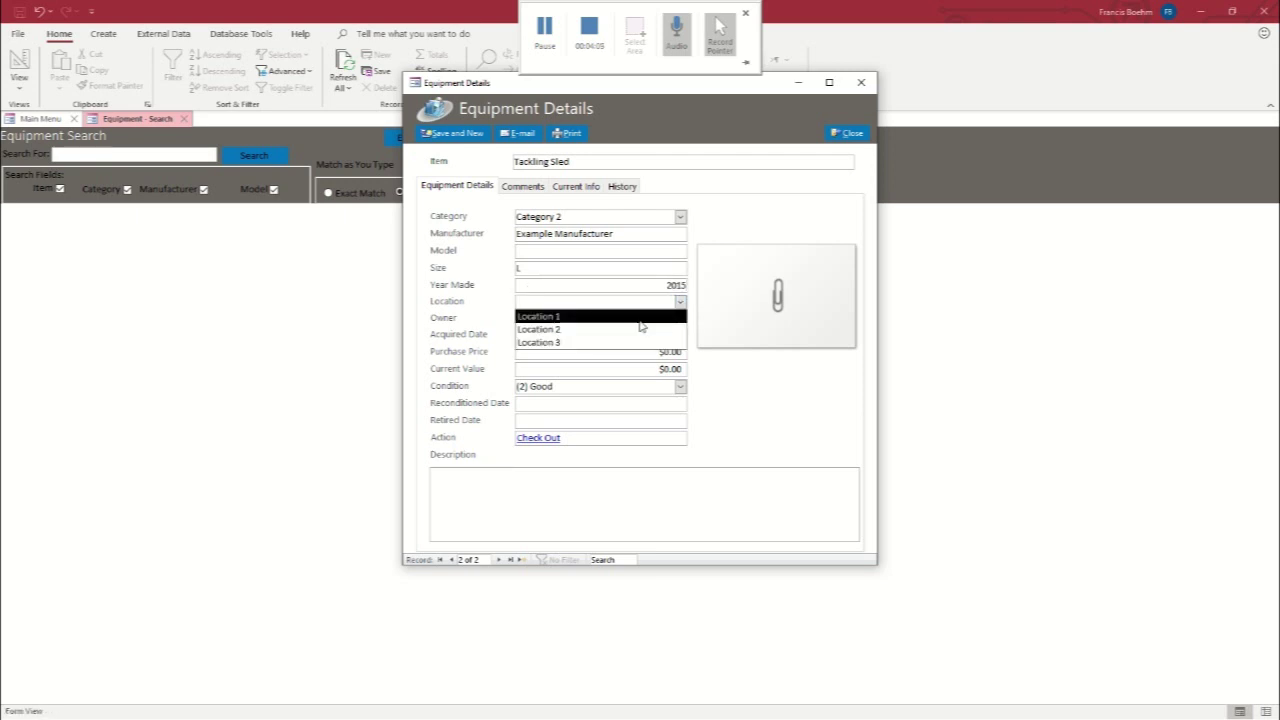
pyautogui.click(592, 329)
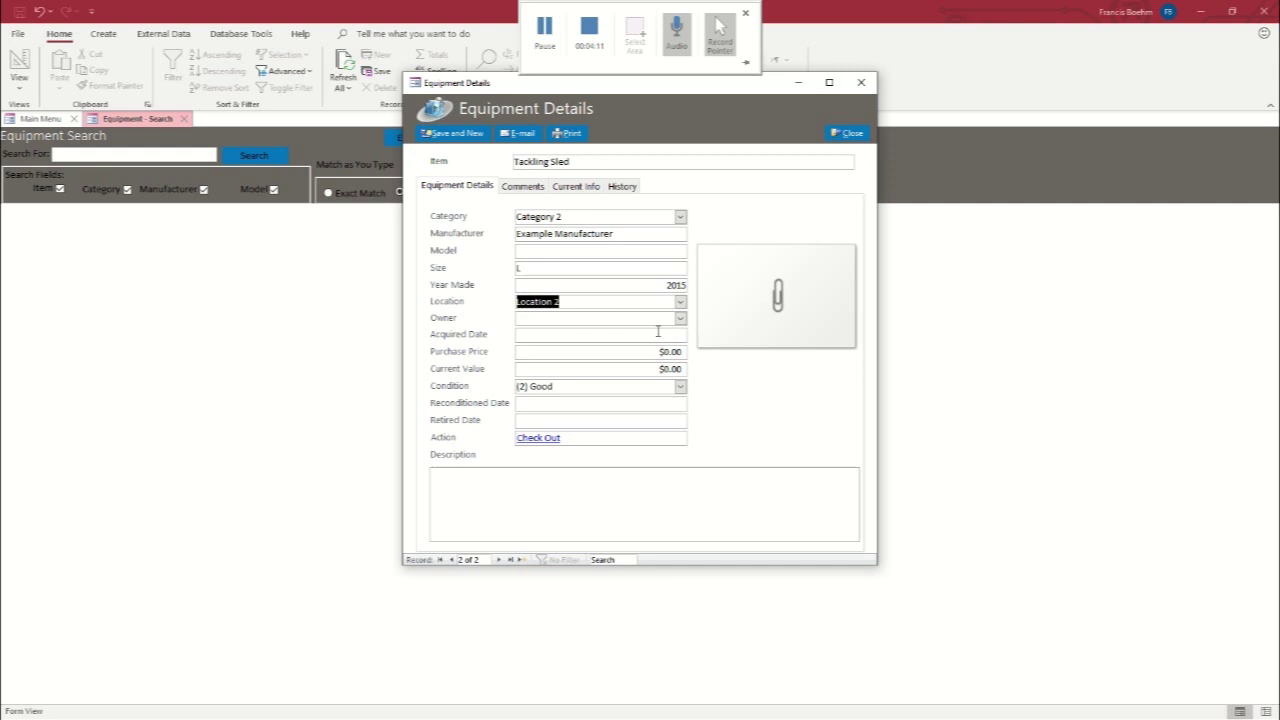
pyautogui.click(640, 334)
pyautogui.click(694, 334)
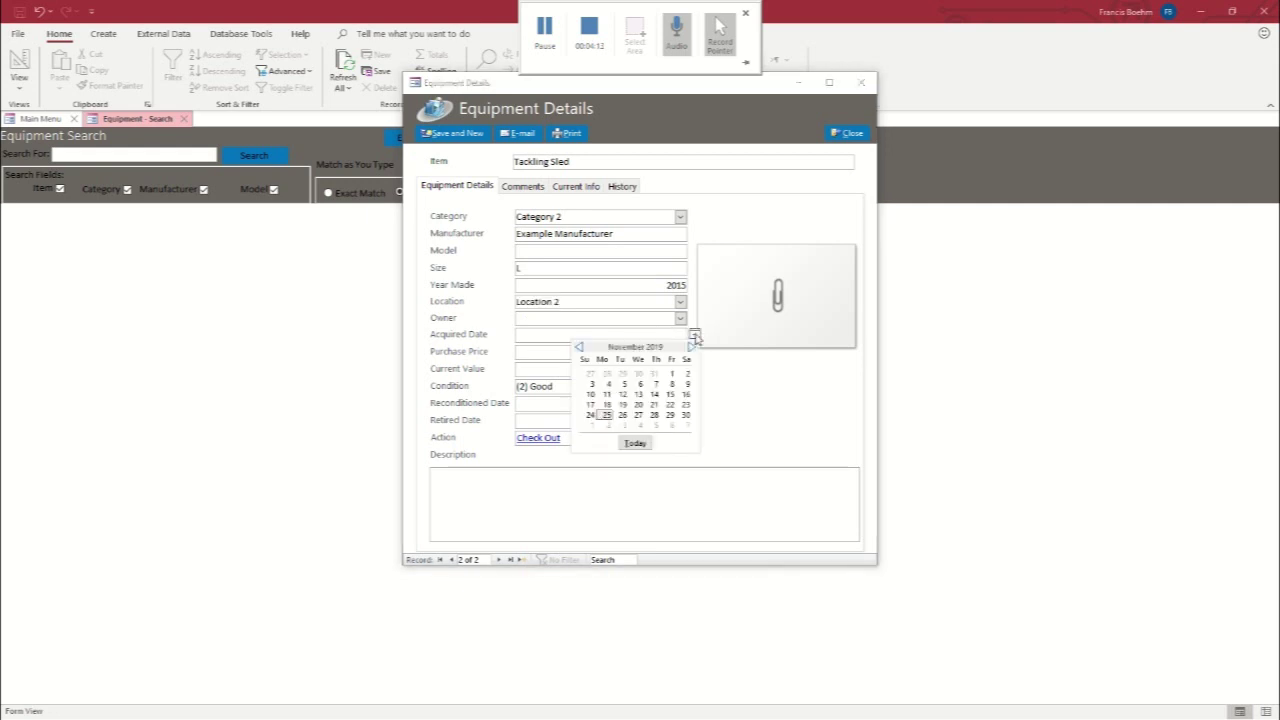
pyautogui.click(608, 385)
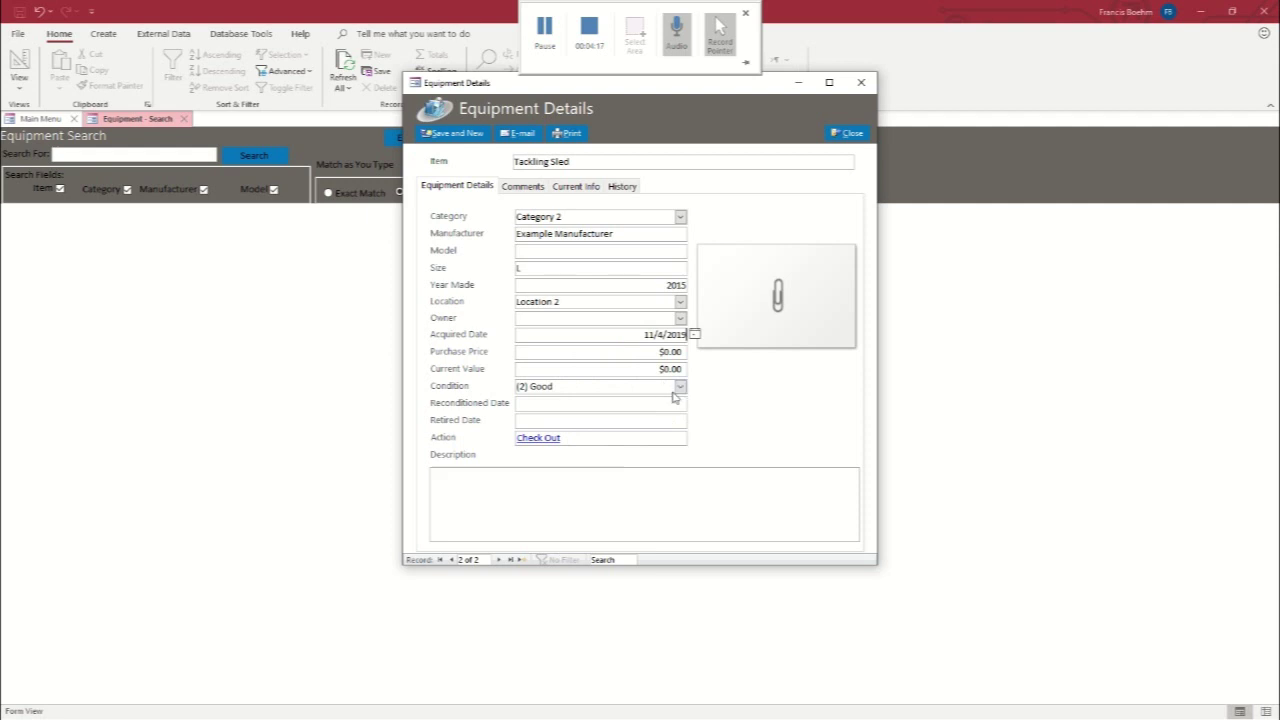
pyautogui.click(662, 352)
pyautogui.write('5250.')
pyautogui.write('00')
pyautogui.moveTo(681, 370); pyautogui.dragTo(664, 369)
pyautogui.write('225.00')
# Step: Close the Tackling Sled details and search equipment for 's' to list both items
pyautogui.click(846, 133)
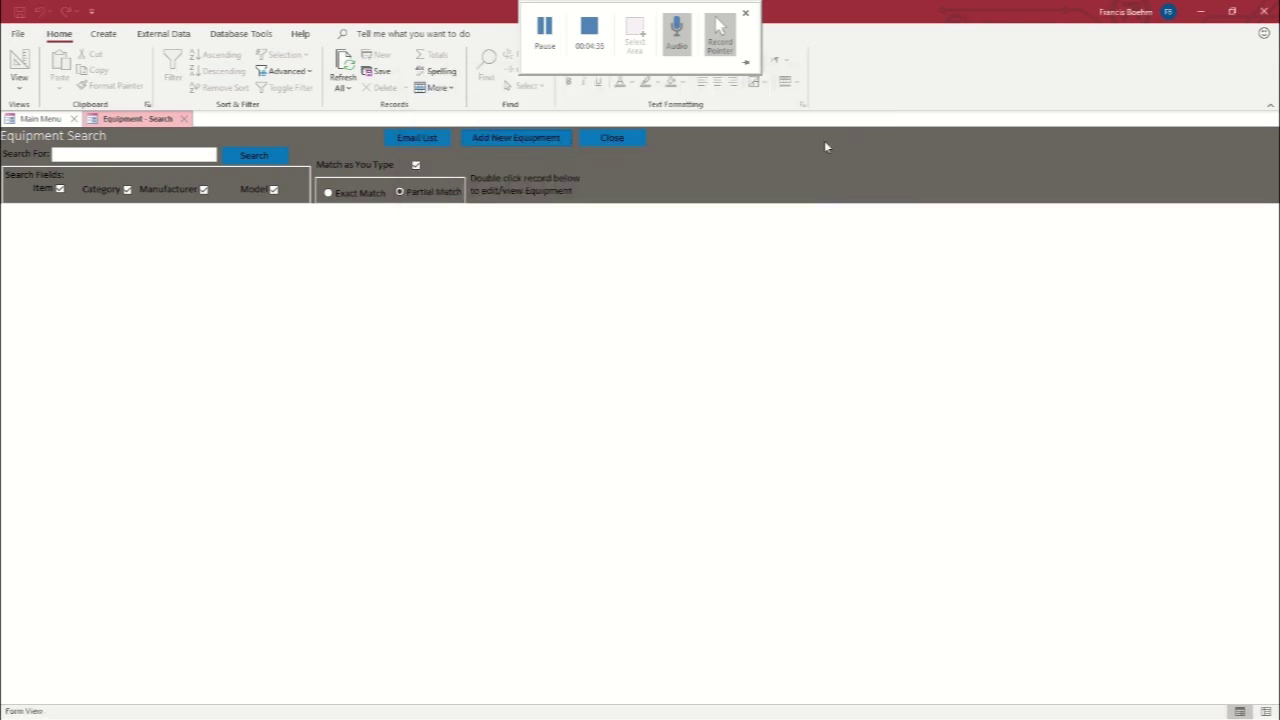
pyautogui.click(184, 119)
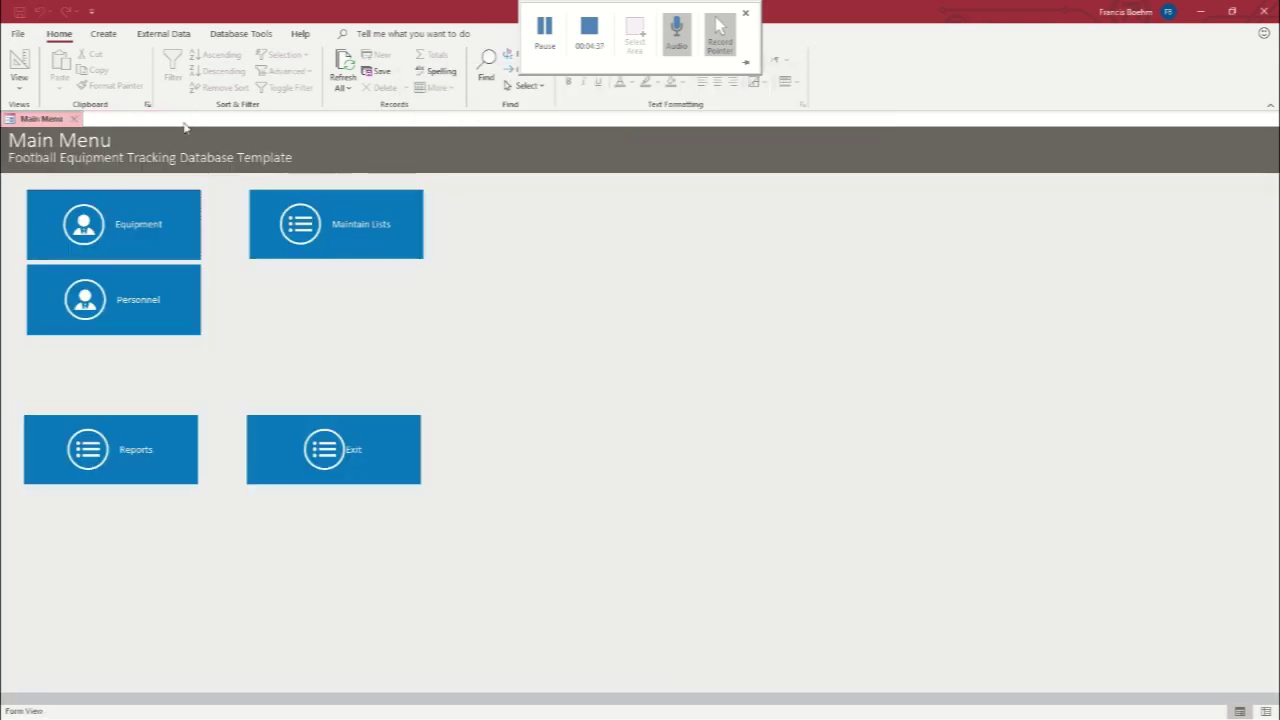
pyautogui.click(172, 230)
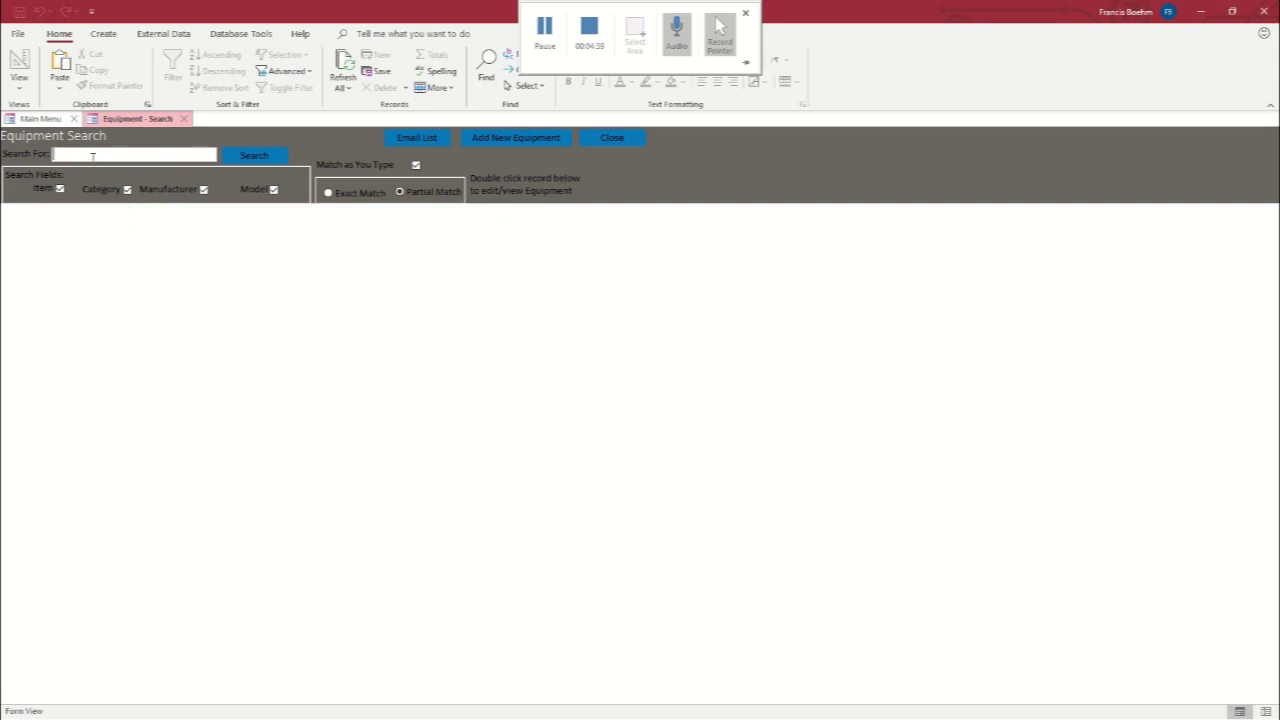
pyautogui.write('s')
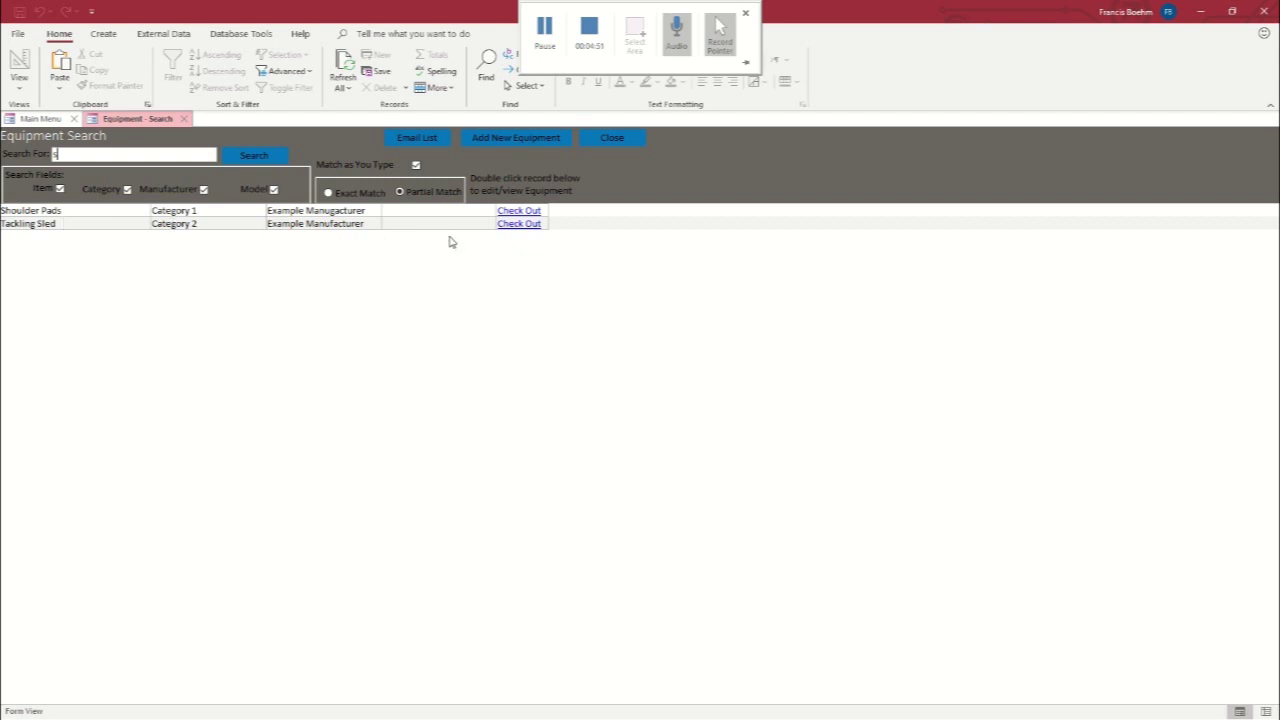
# Step: Check out the Shoulder Pads and the Tackling Sled, each to a different person
pyautogui.click(512, 212)
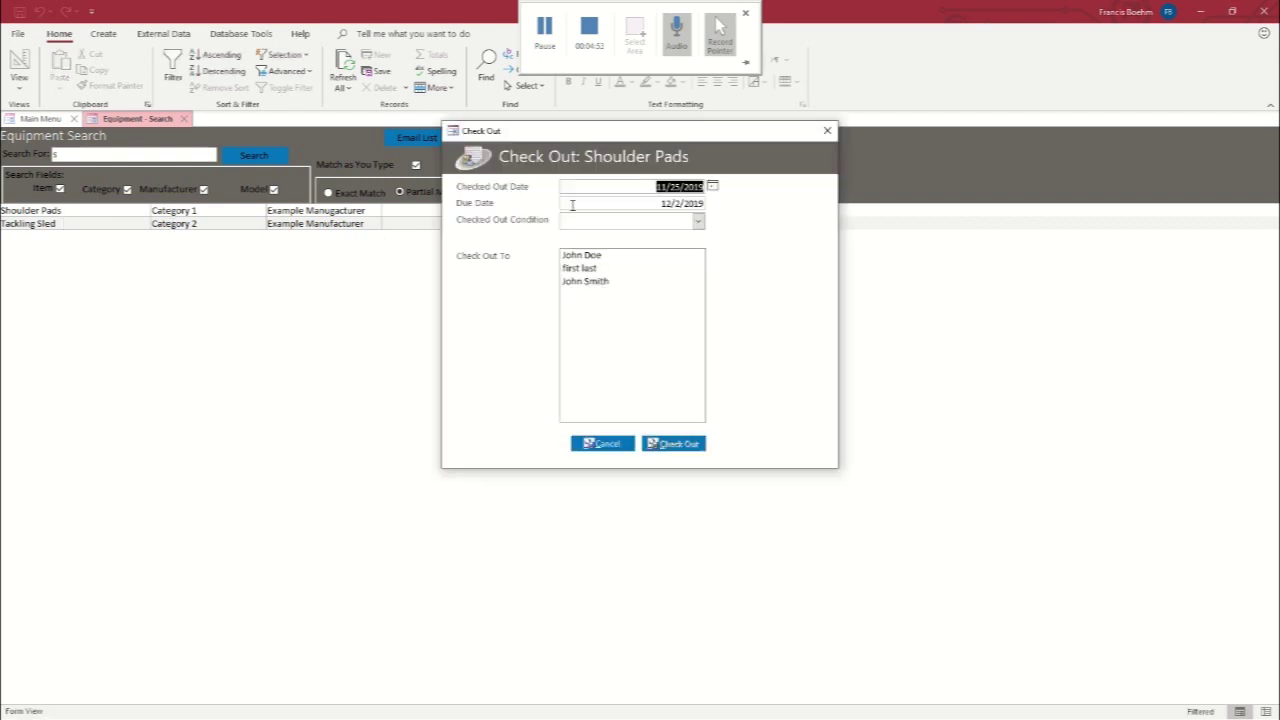
pyautogui.click(597, 285)
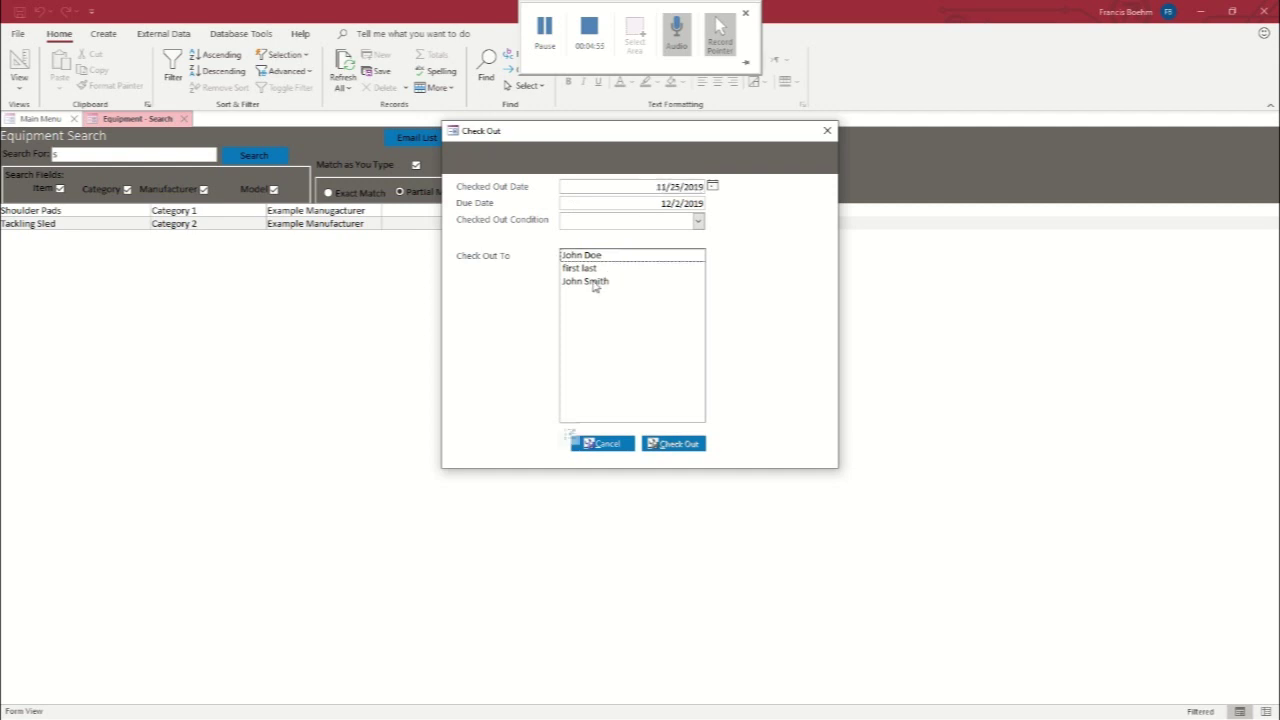
pyautogui.click(668, 444)
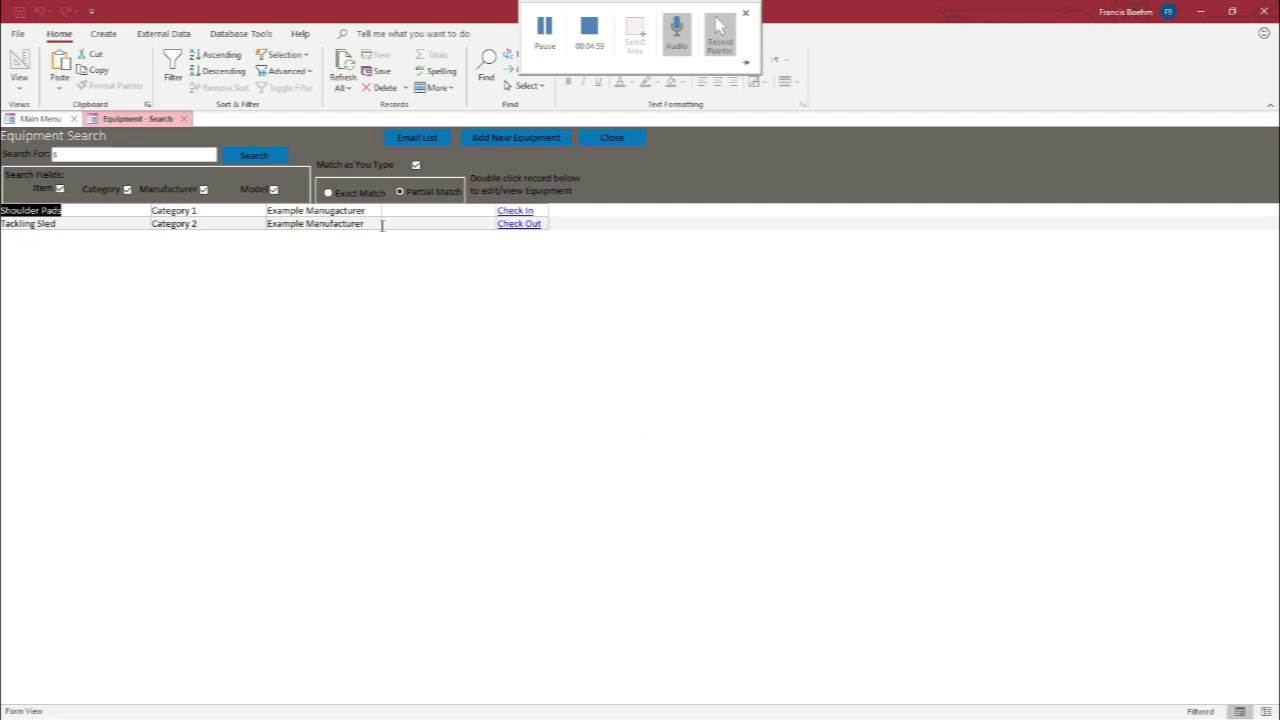
pyautogui.click(505, 224)
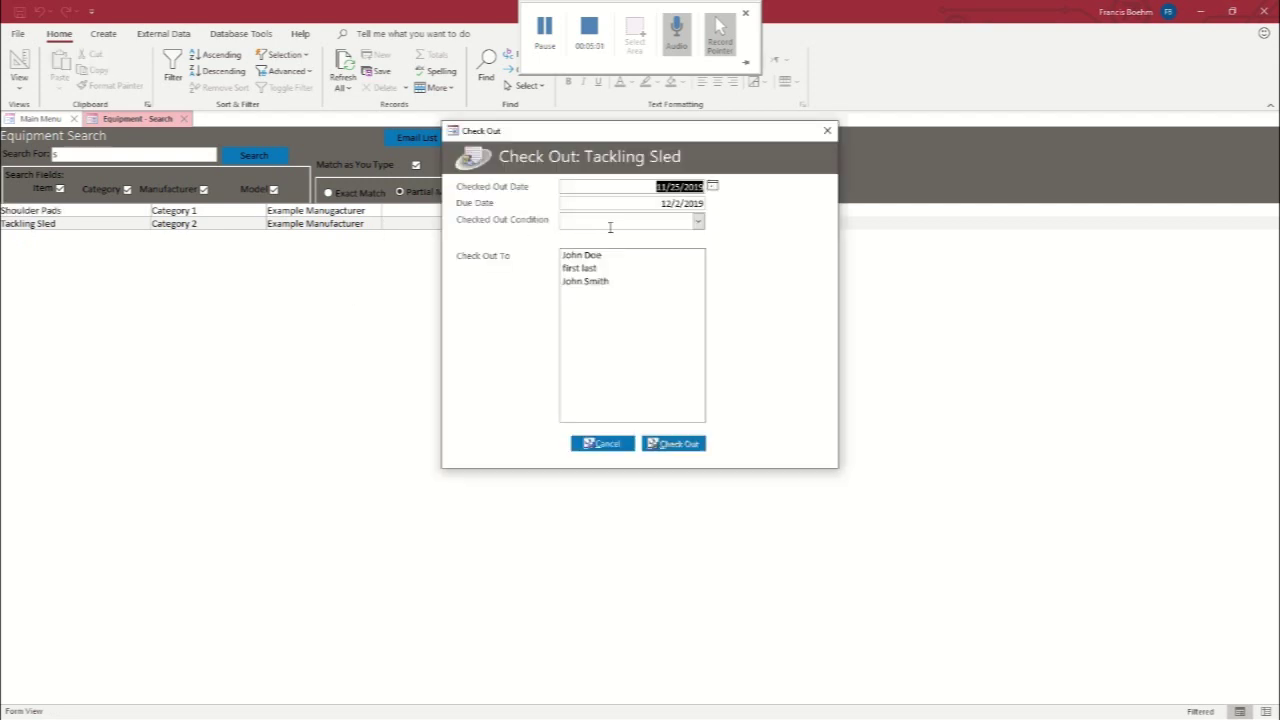
pyautogui.click(594, 258)
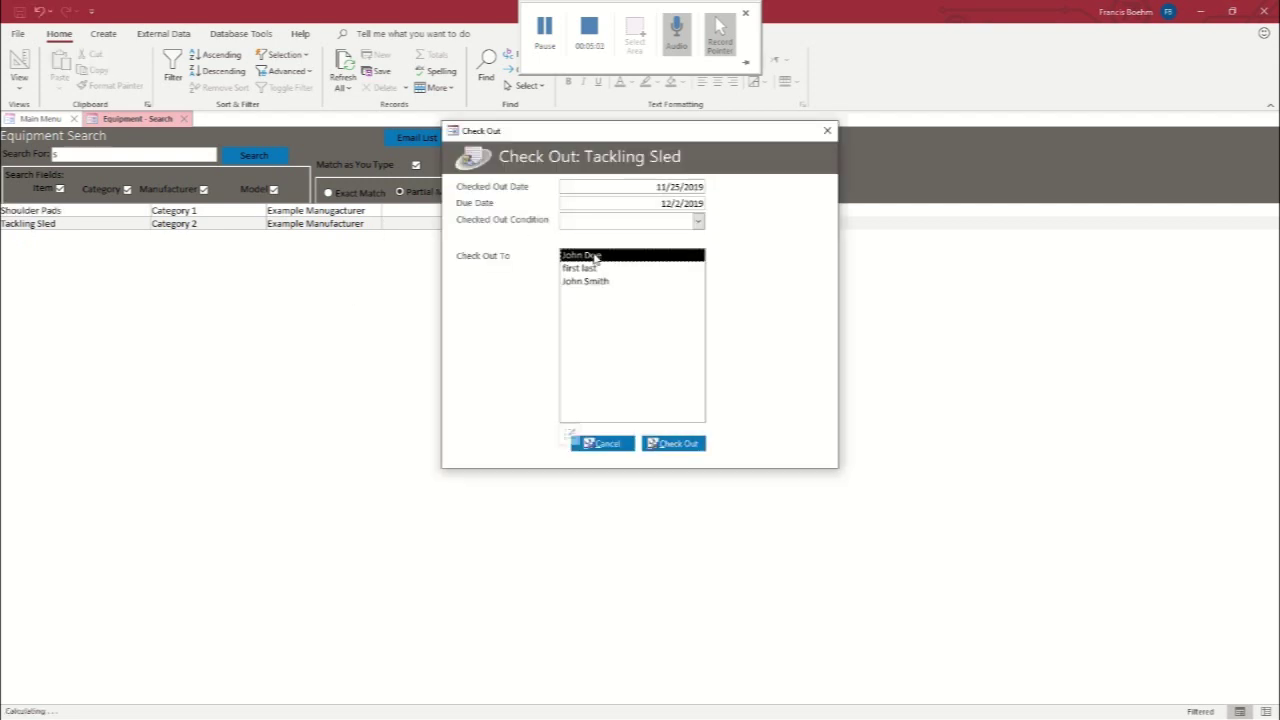
pyautogui.click(677, 444)
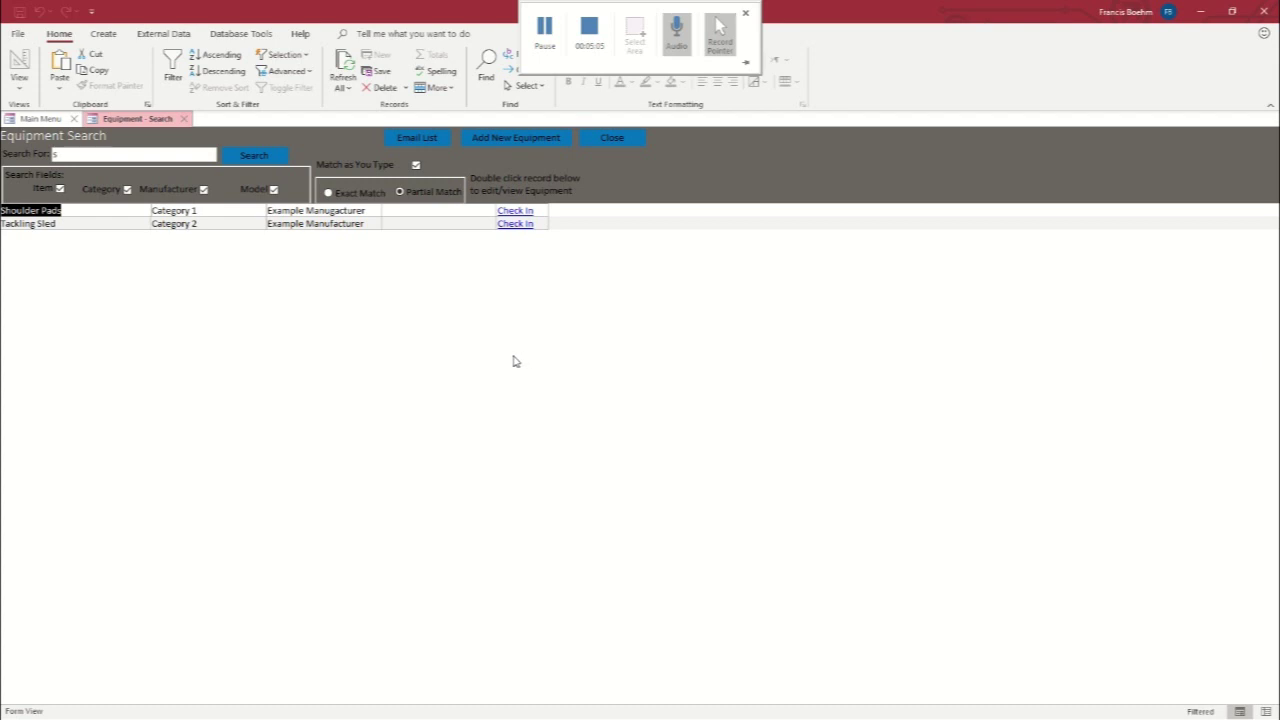
# Step: Return to the menu and search personnel by first name to list both people
pyautogui.click(186, 121)
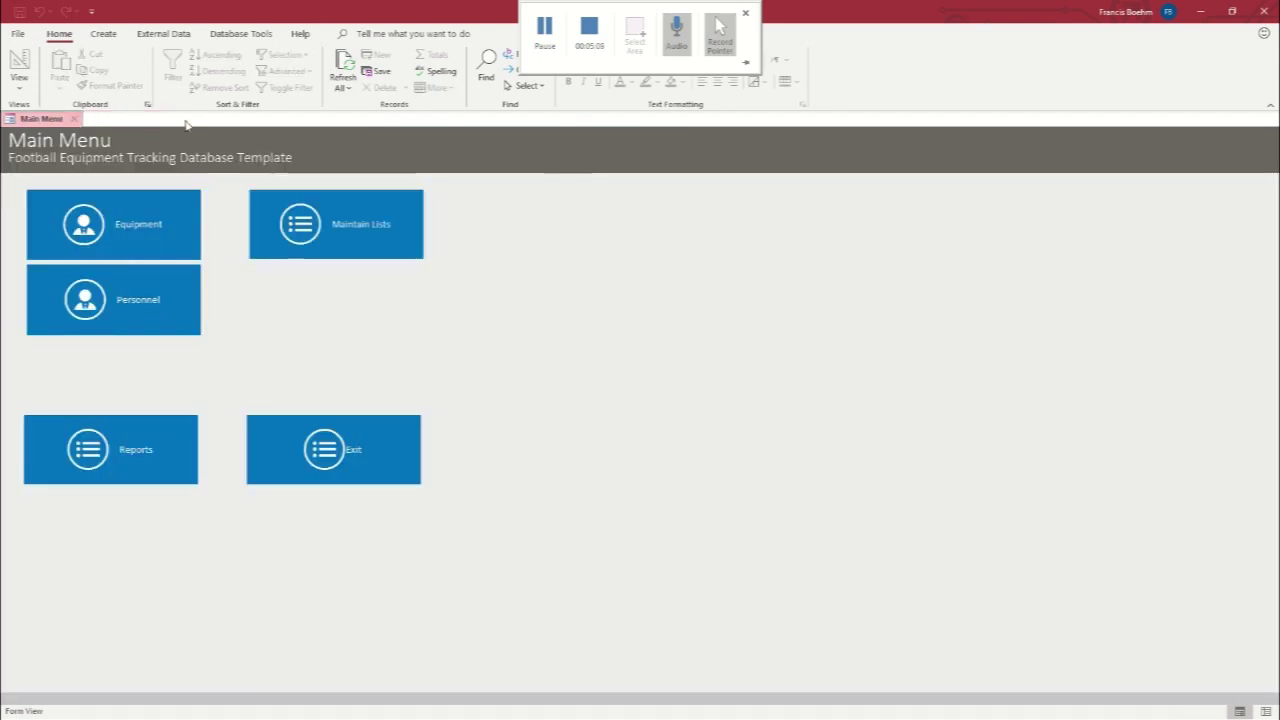
pyautogui.click(126, 291)
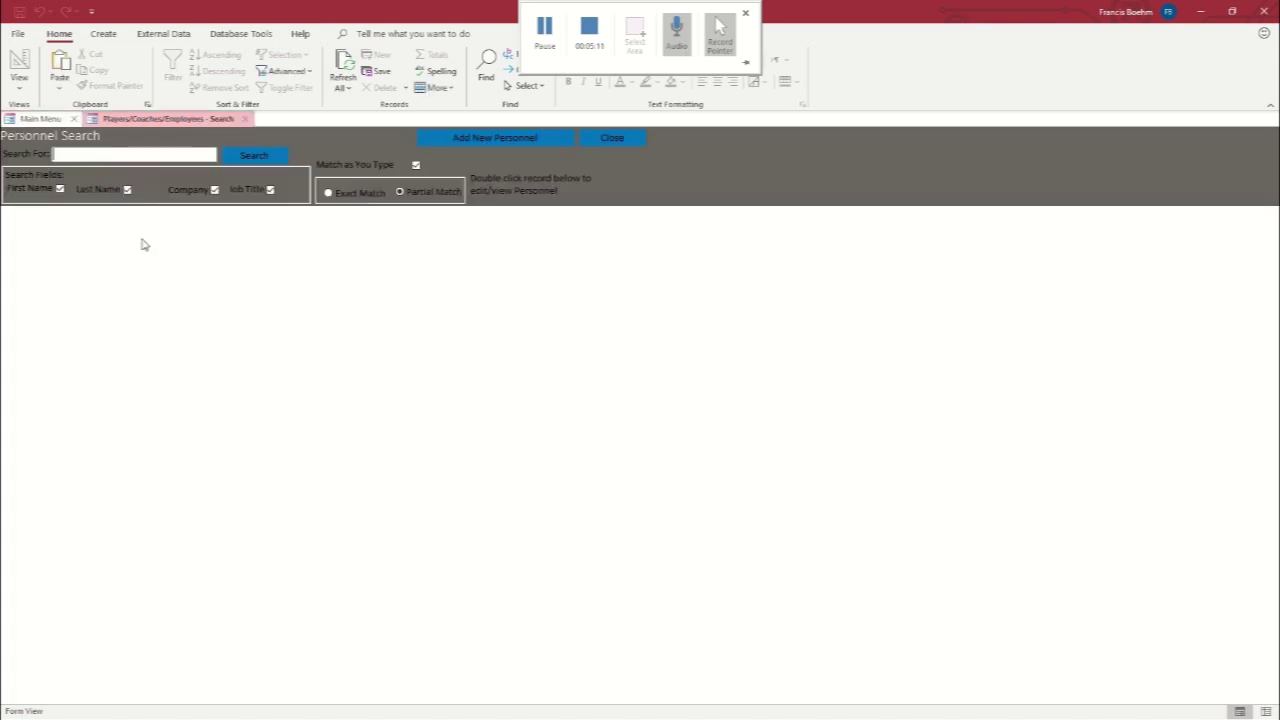
pyautogui.click(115, 154)
pyautogui.write('john')
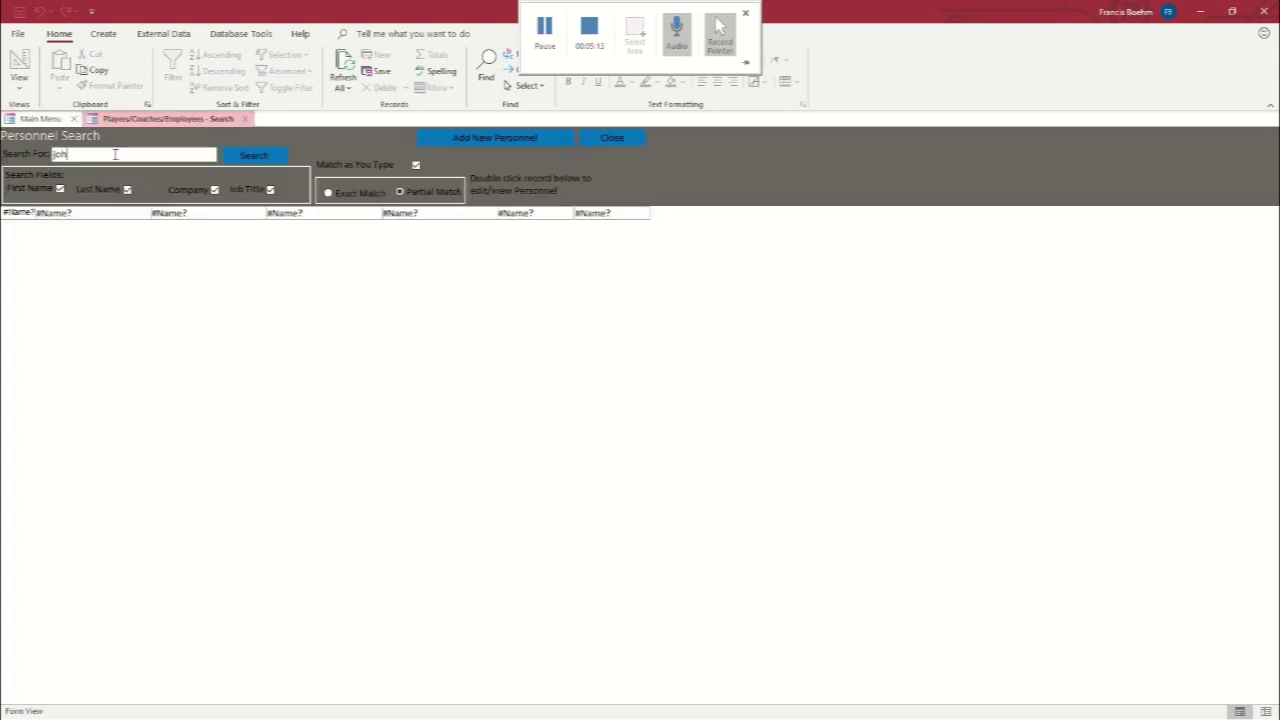
pyautogui.click(280, 157)
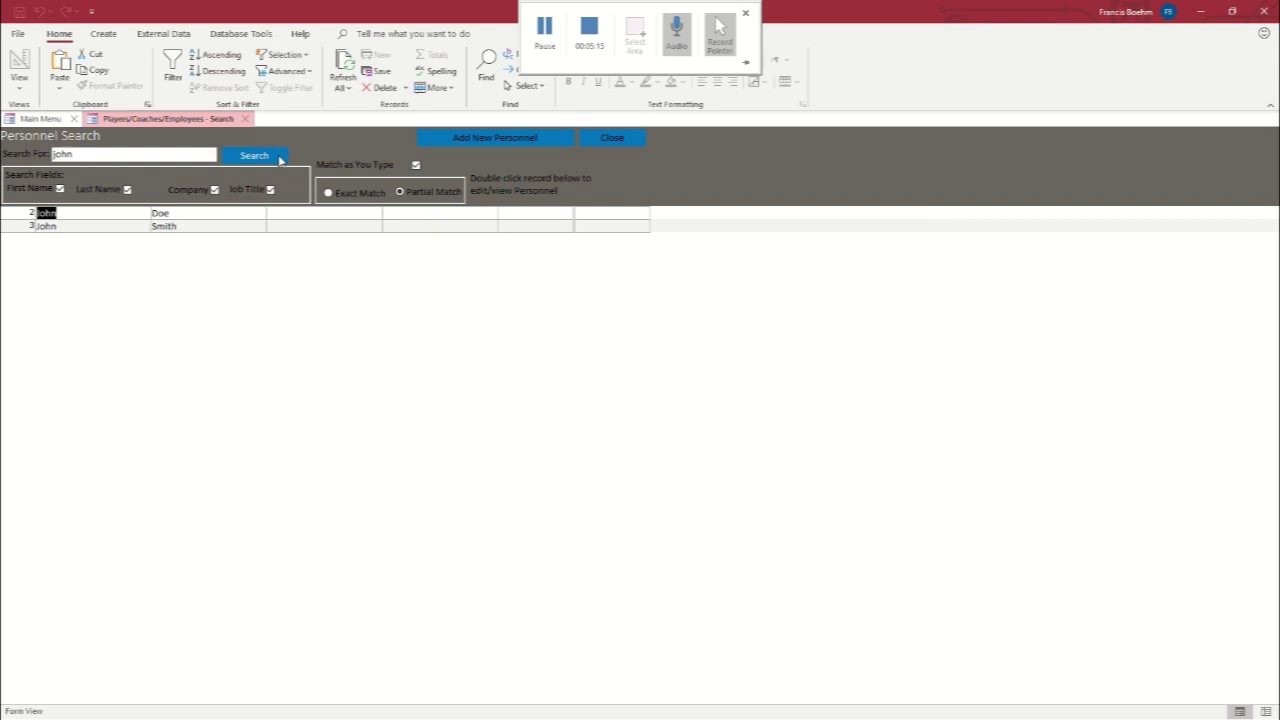
pyautogui.click(61, 213)
# Step: Open each matching person's details to review their equipment history, then close them
pyautogui.doubleClick(61, 213)
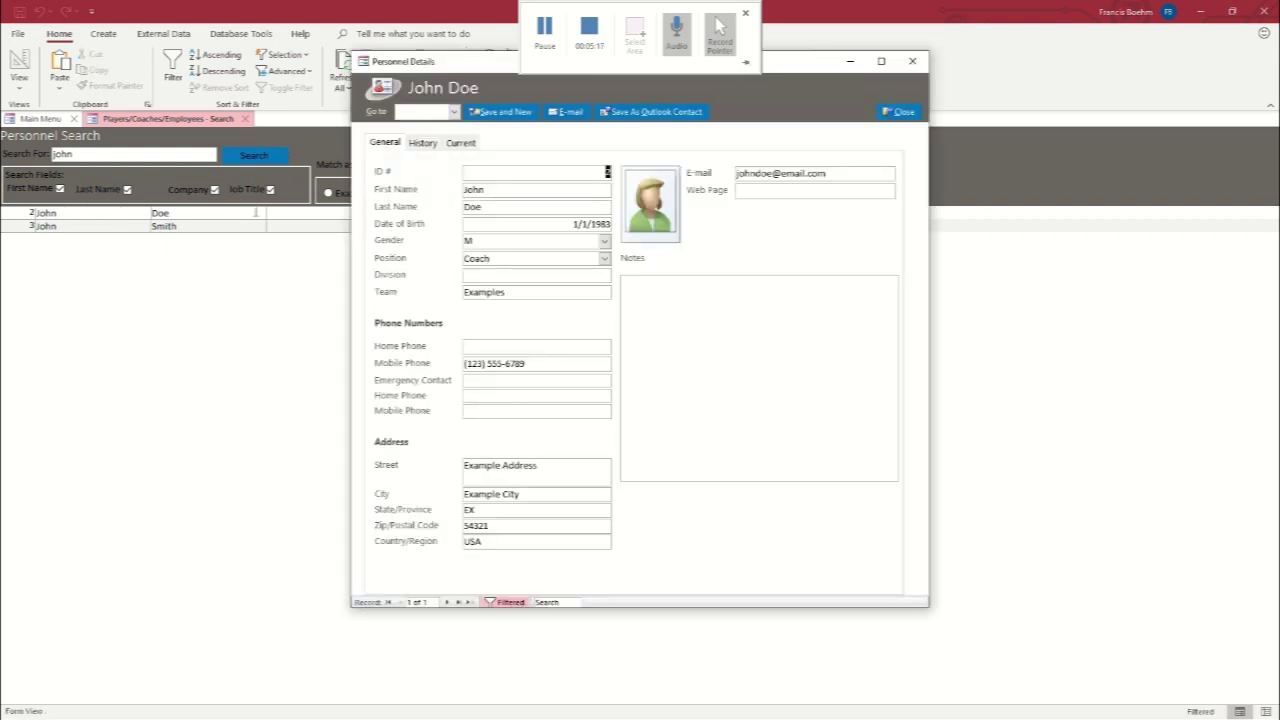
pyautogui.click(426, 144)
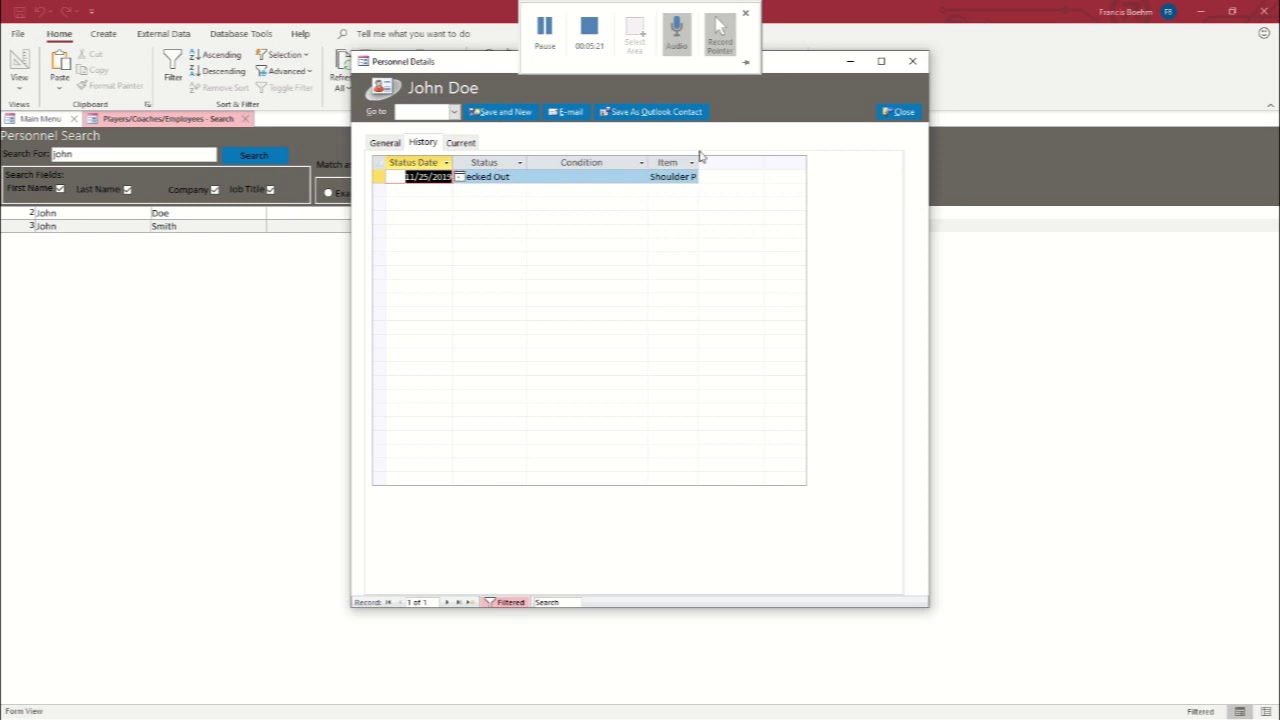
pyautogui.click(902, 112)
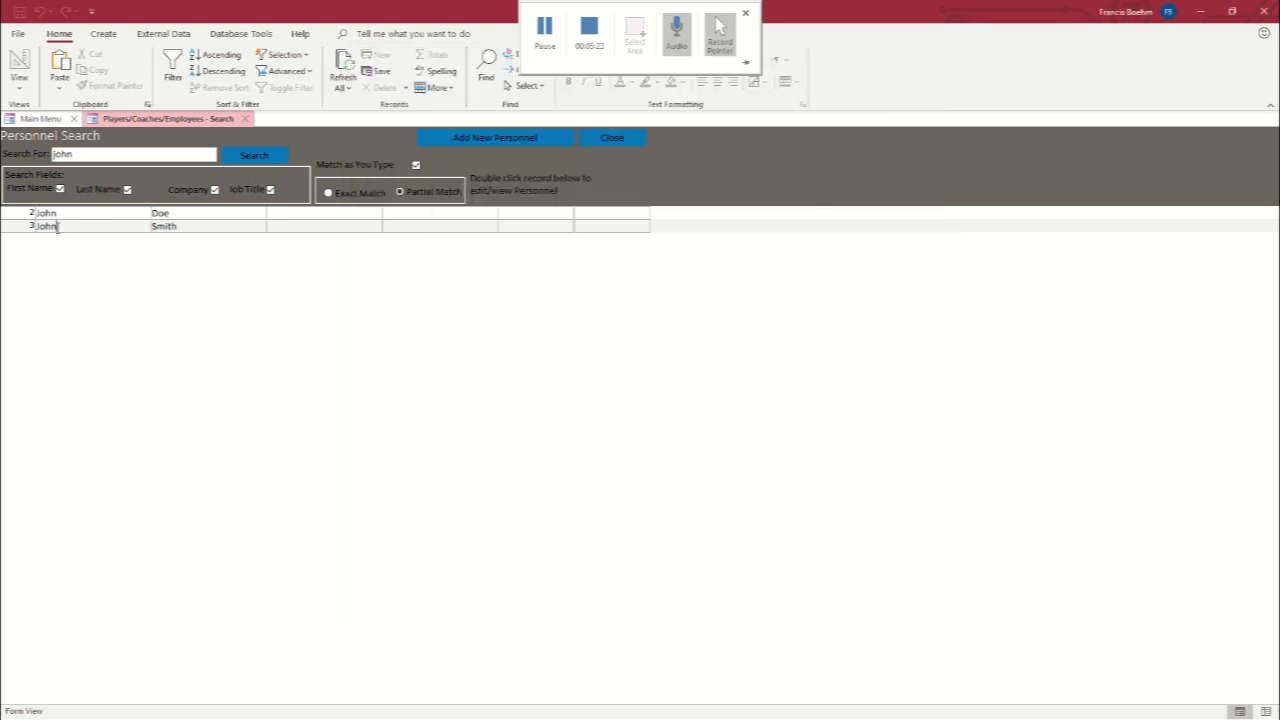
pyautogui.doubleClick(57, 227)
pyautogui.click(422, 143)
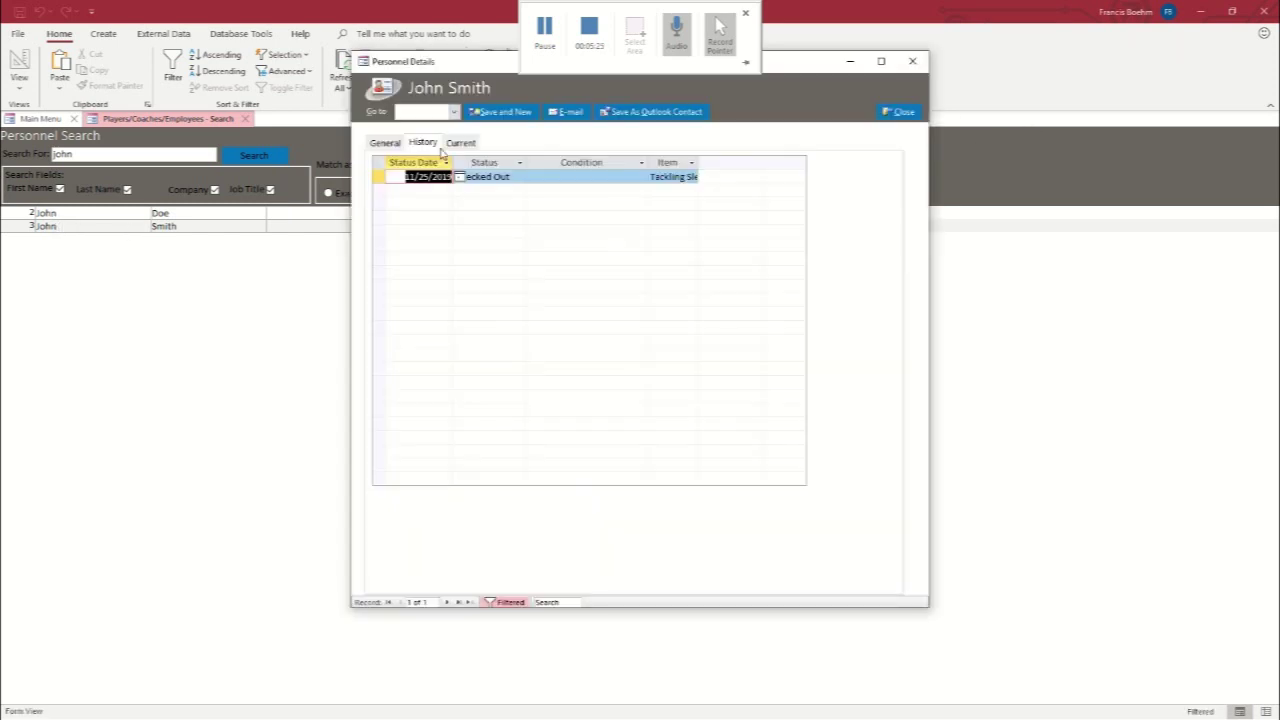
pyautogui.click(902, 113)
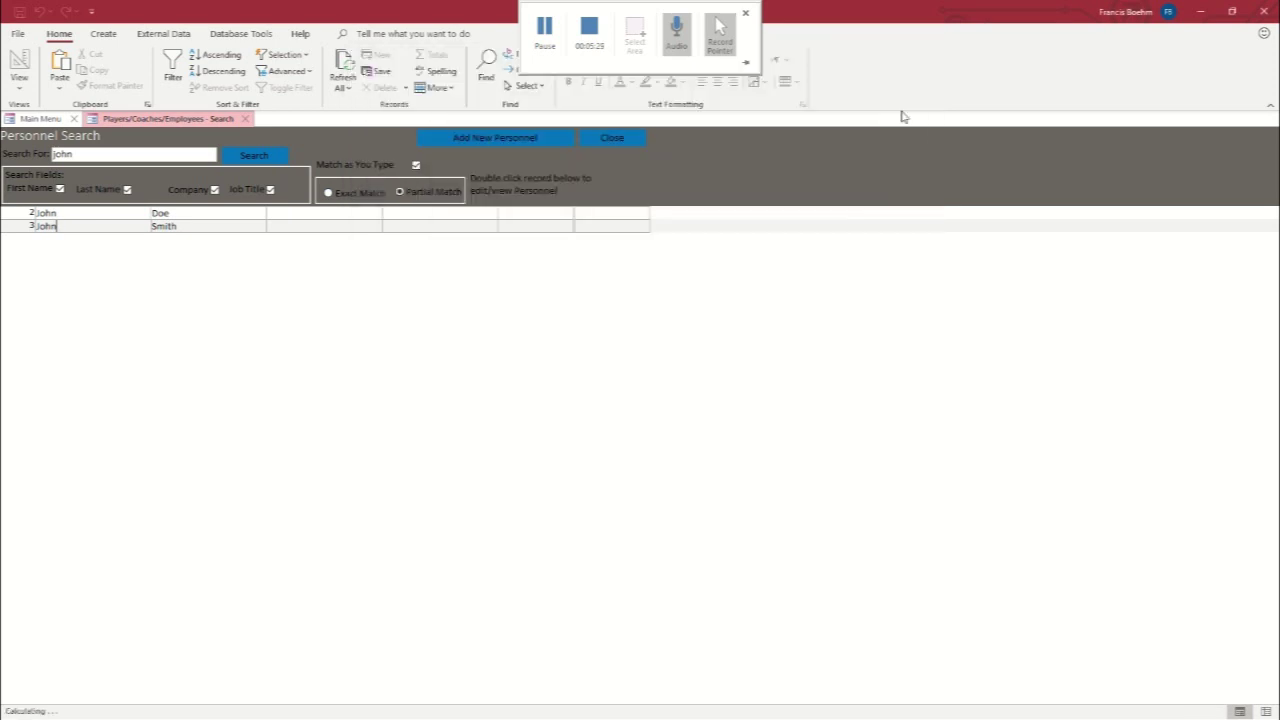
# Step: Close the personnel search and rename Category 1 to Protective Equipment in Maintain Lists
pyautogui.click(247, 120)
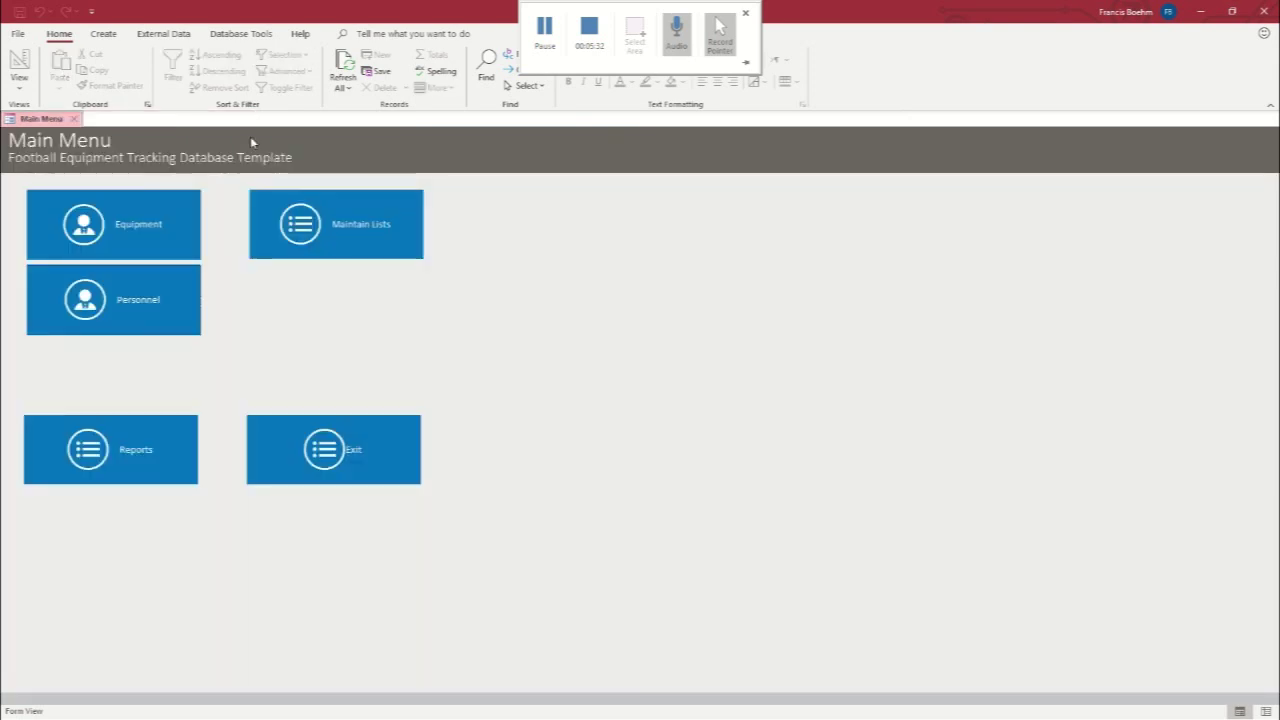
pyautogui.click(322, 226)
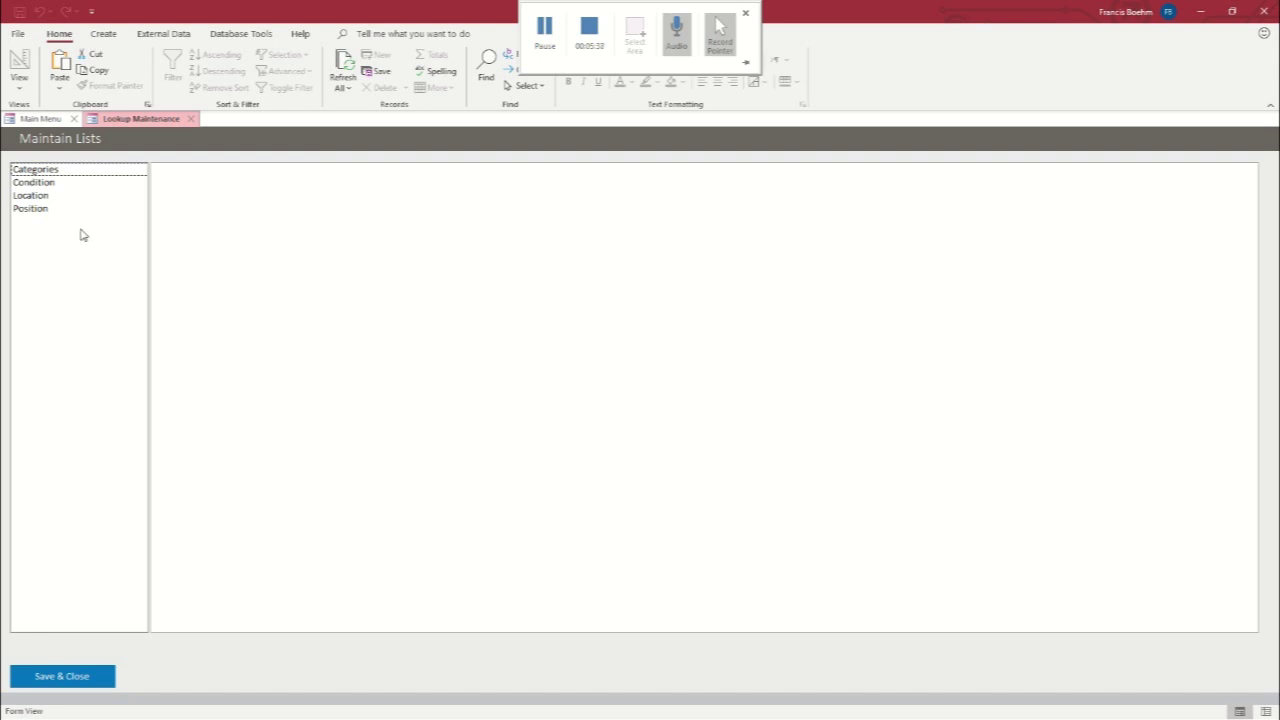
pyautogui.click(35, 173)
pyautogui.moveTo(216, 185); pyautogui.dragTo(166, 185)
pyautogui.write('Pro')
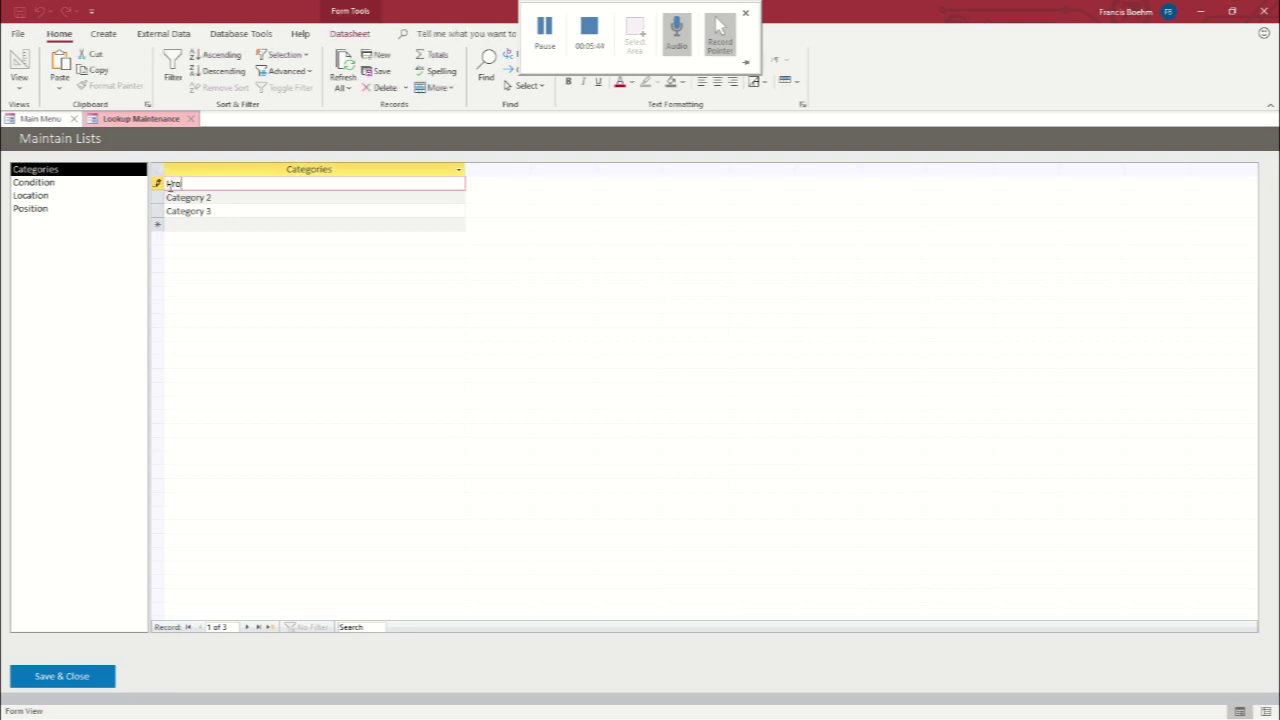
pyautogui.write('tective E')
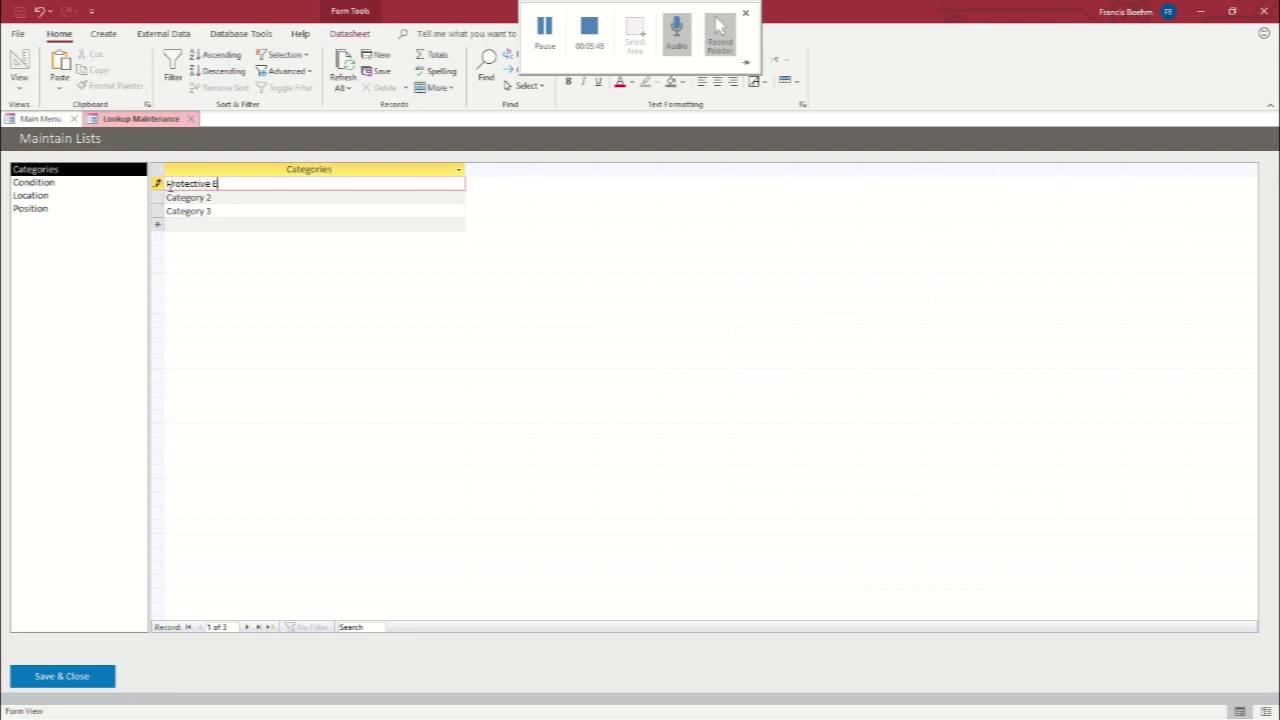
pyautogui.write('quipment')
# Step: Rename Categories 2 and 3 to Field Equipment and Weightroom Equipment, then show the Condition list
pyautogui.moveTo(214, 198); pyautogui.dragTo(166, 198)
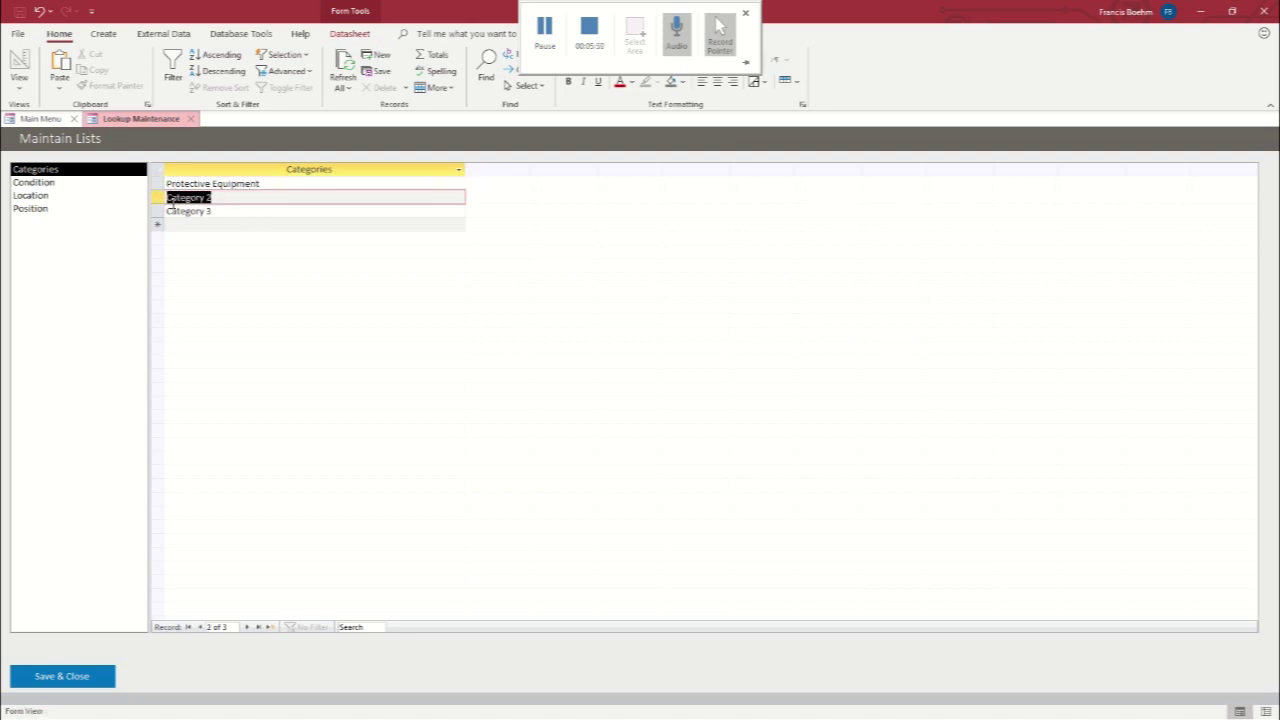
pyautogui.press('BackSpace')
pyautogui.write('Field Equipment')
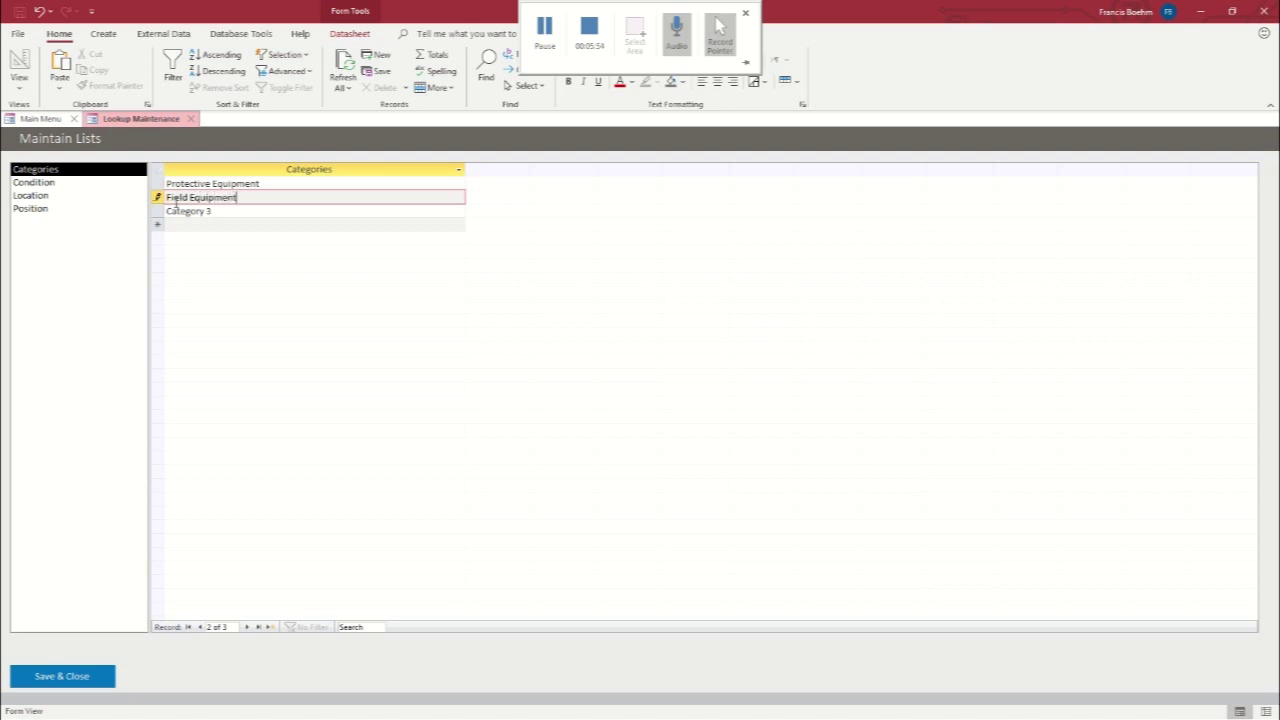
pyautogui.moveTo(214, 212); pyautogui.dragTo(167, 213)
pyautogui.write('W')
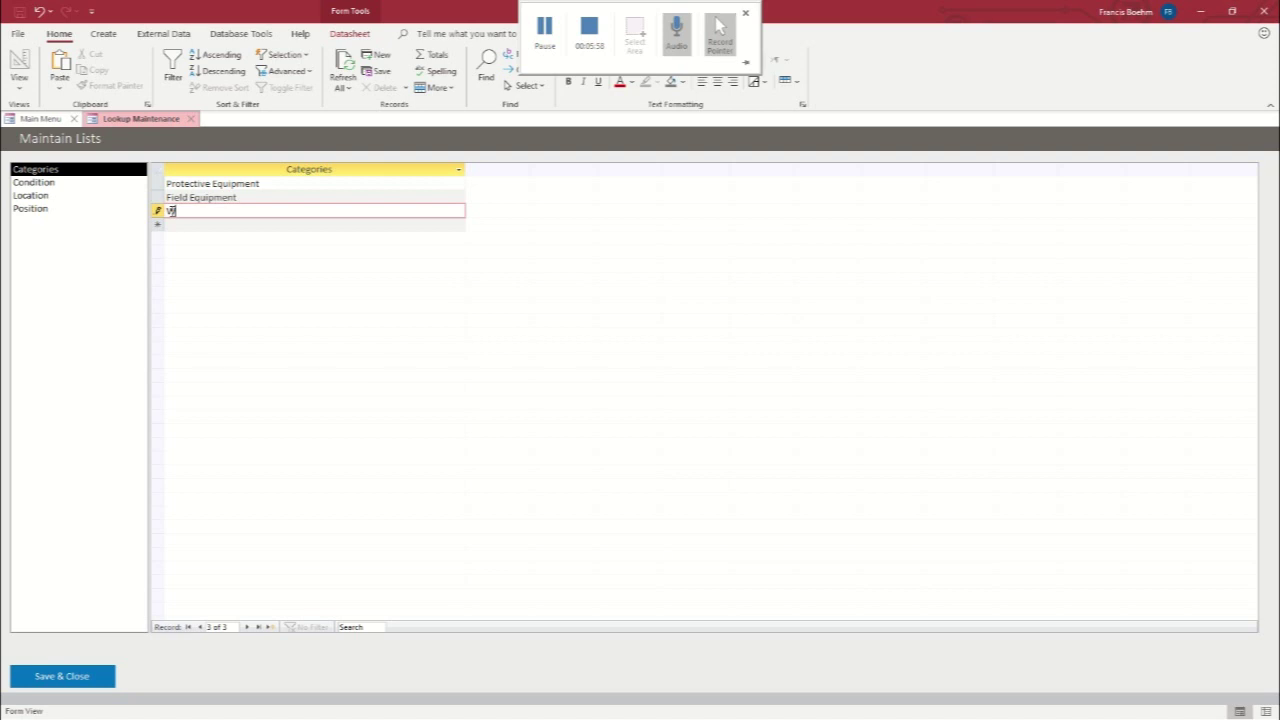
pyautogui.write('eightroom Equiment')
pyautogui.click(244, 211)
pyautogui.write('p')
pyautogui.click(43, 183)
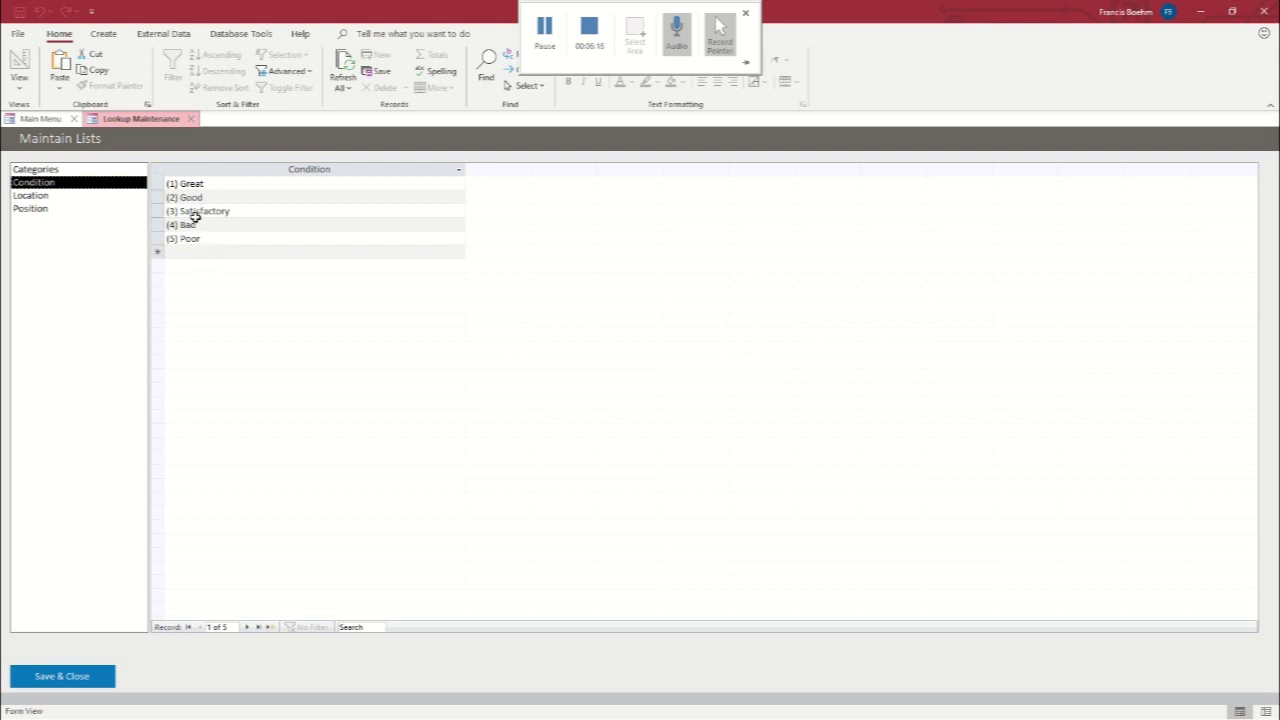
# Step: Show the Location list and replace Locations 1 and 2 with High School and Junior High School
pyautogui.click(45, 197)
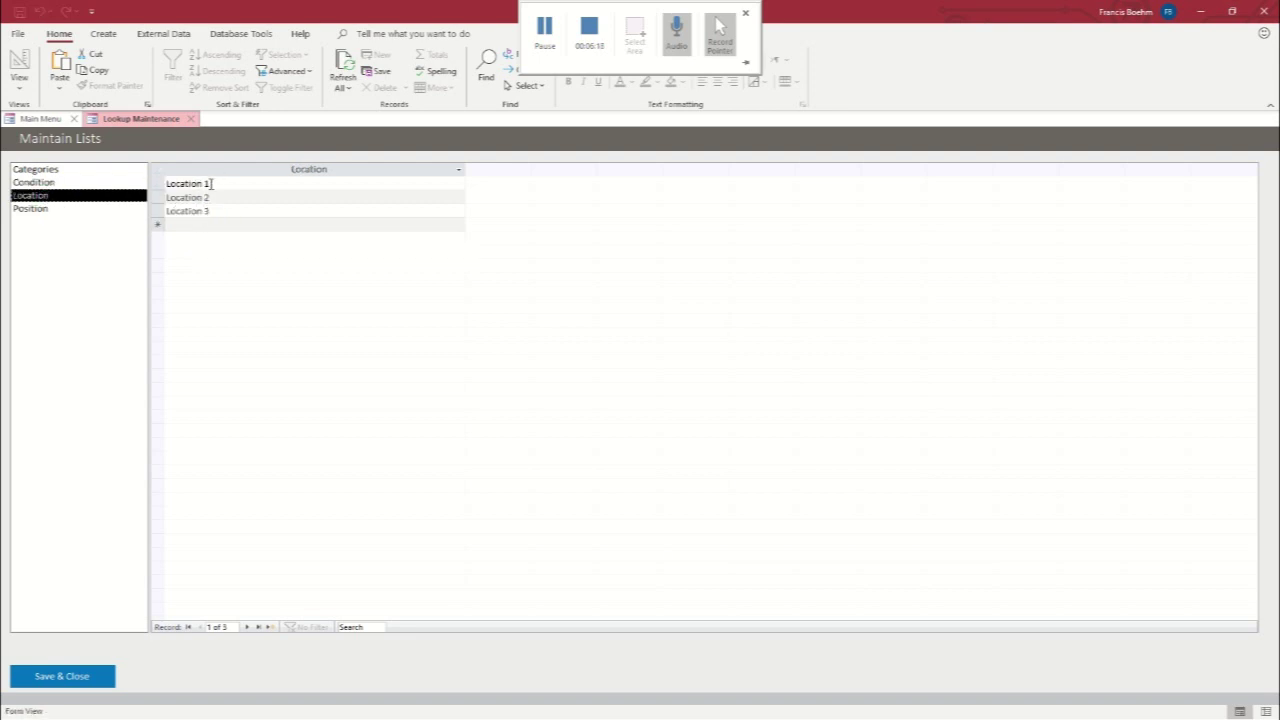
pyautogui.click(211, 184)
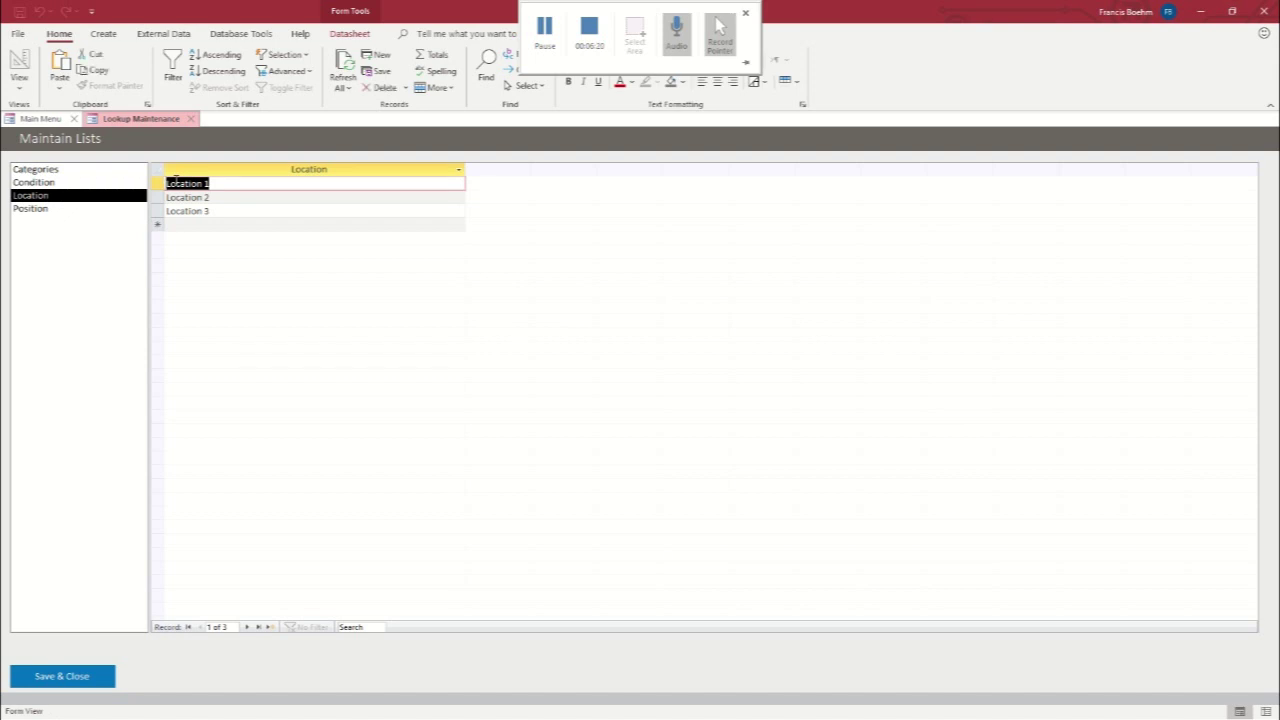
pyautogui.write('L')
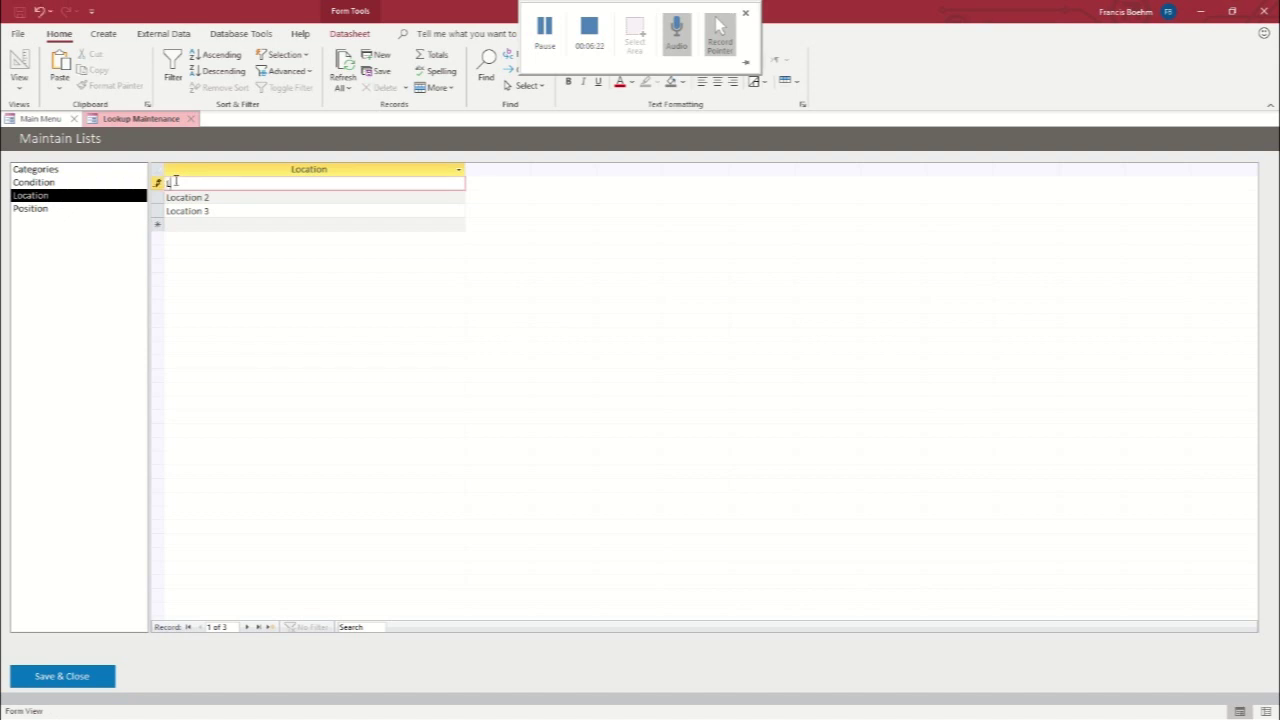
pyautogui.write('High School')
pyautogui.click(214, 200)
pyautogui.moveTo(214, 200); pyautogui.dragTo(167, 197)
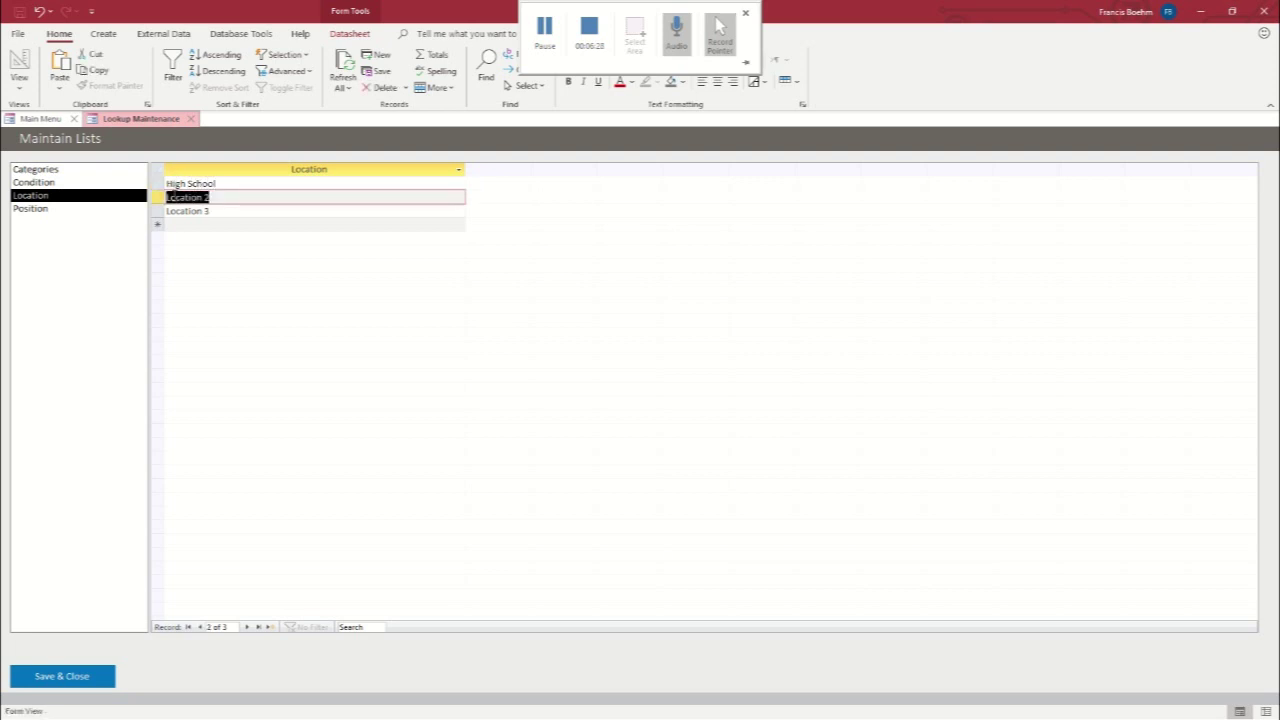
pyautogui.write('Junior High S')
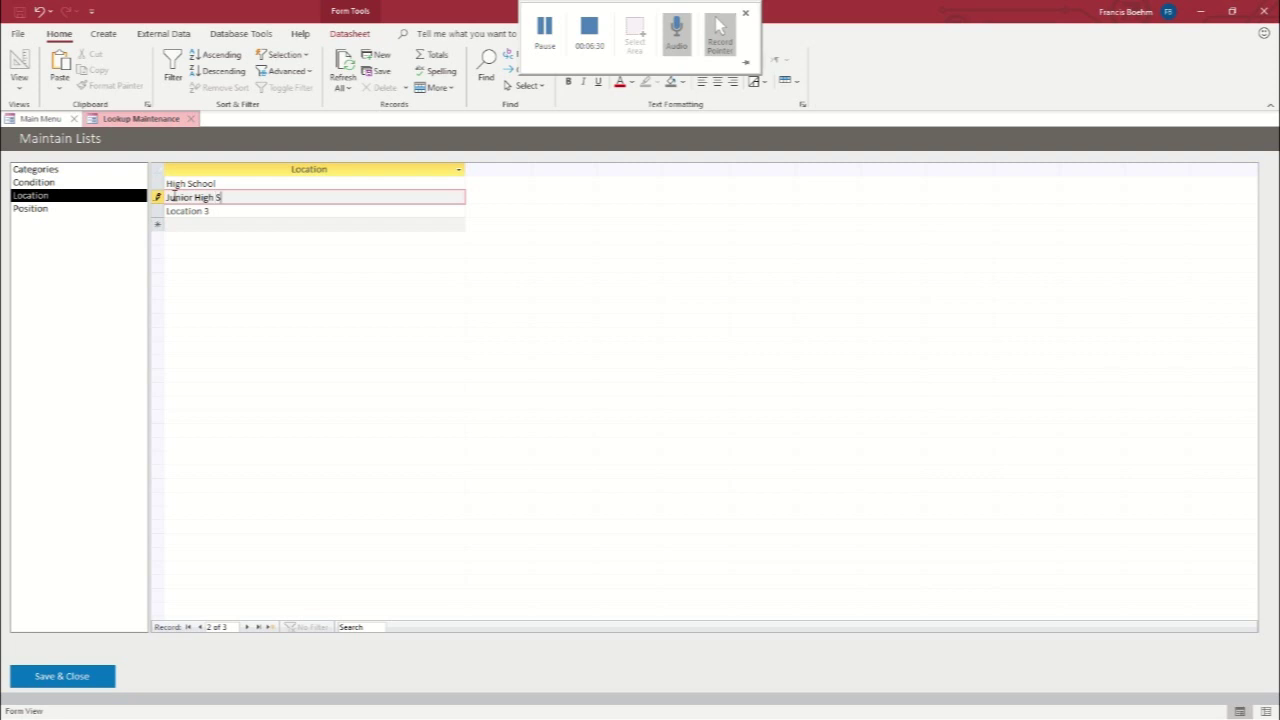
pyautogui.write('chool')
# Step: Replace Location 3 with Field House and bring up the Position list
pyautogui.moveTo(216, 212); pyautogui.dragTo(175, 210)
pyautogui.write('Field')
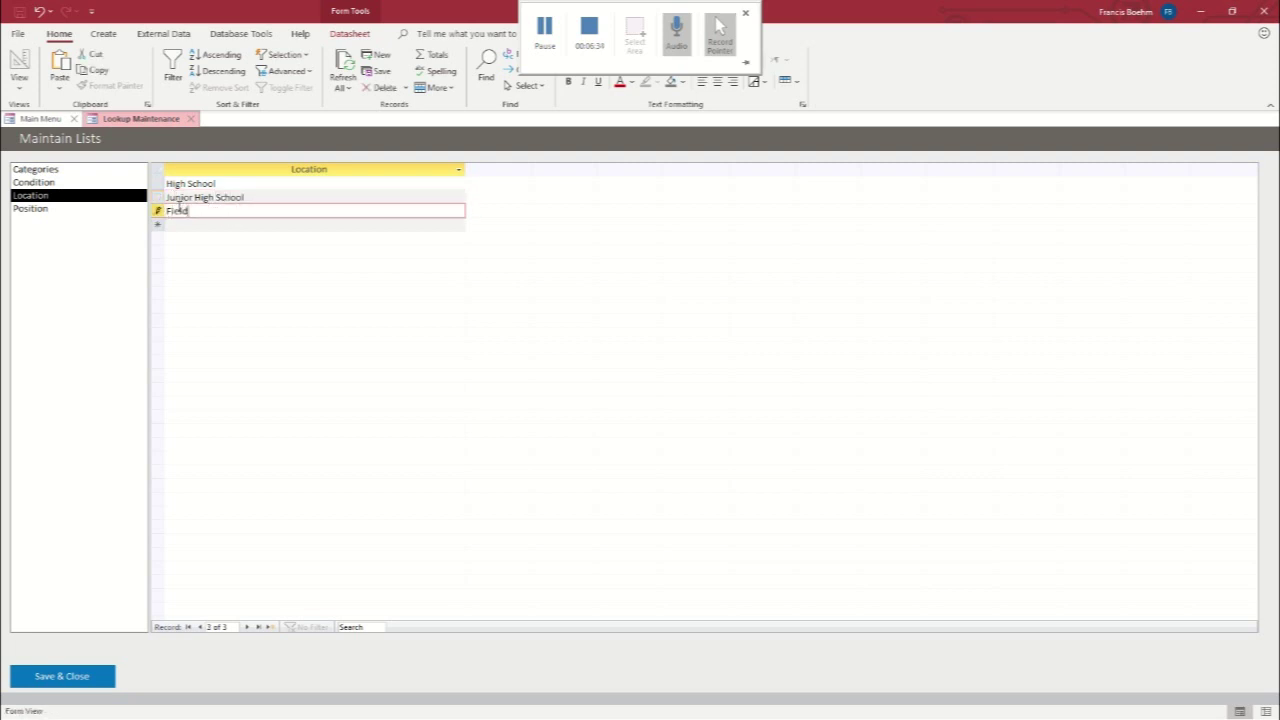
pyautogui.write(' House')
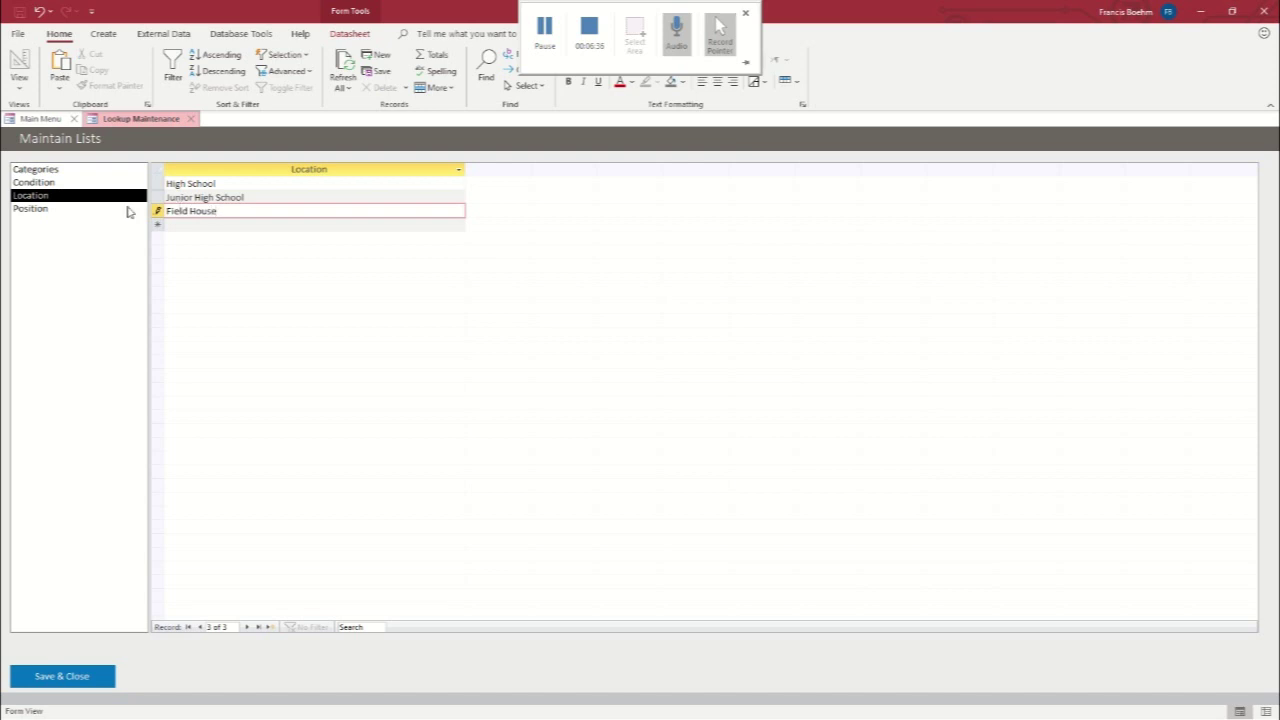
pyautogui.click(42, 211)
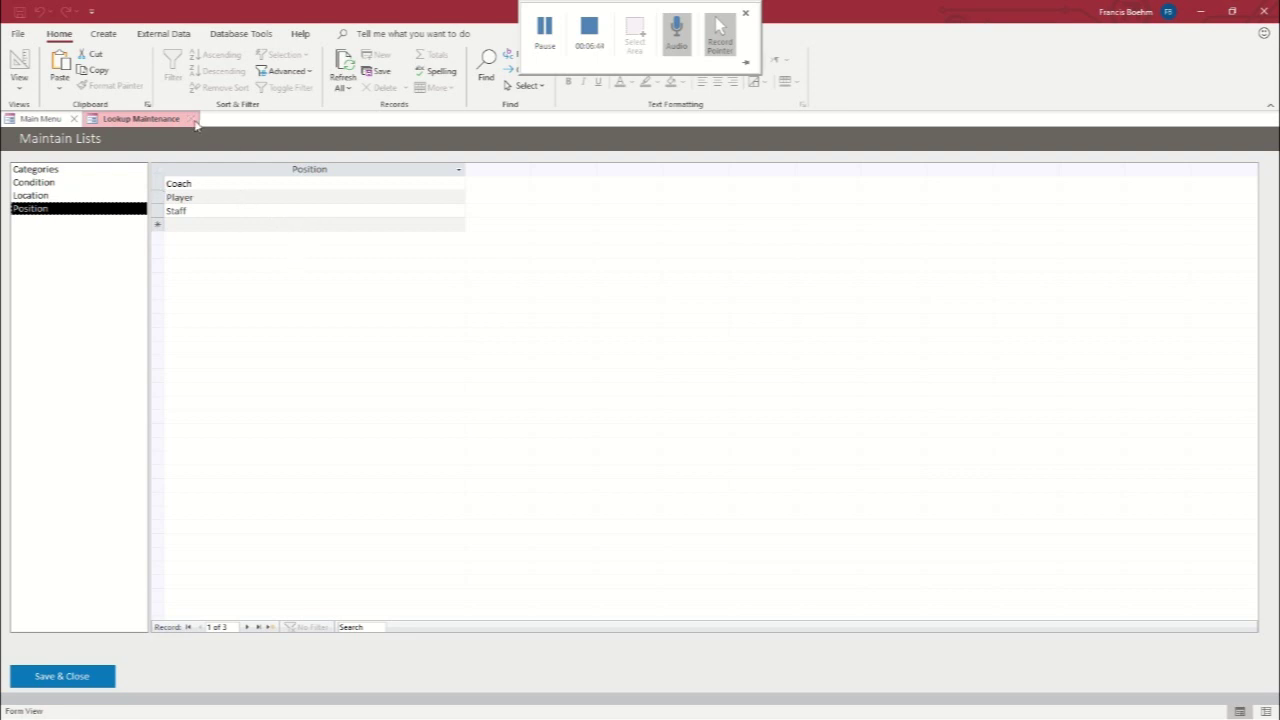
# Step: Close Lookup Maintenance and preview the All Equipment report from the Reports list
pyautogui.click(192, 120)
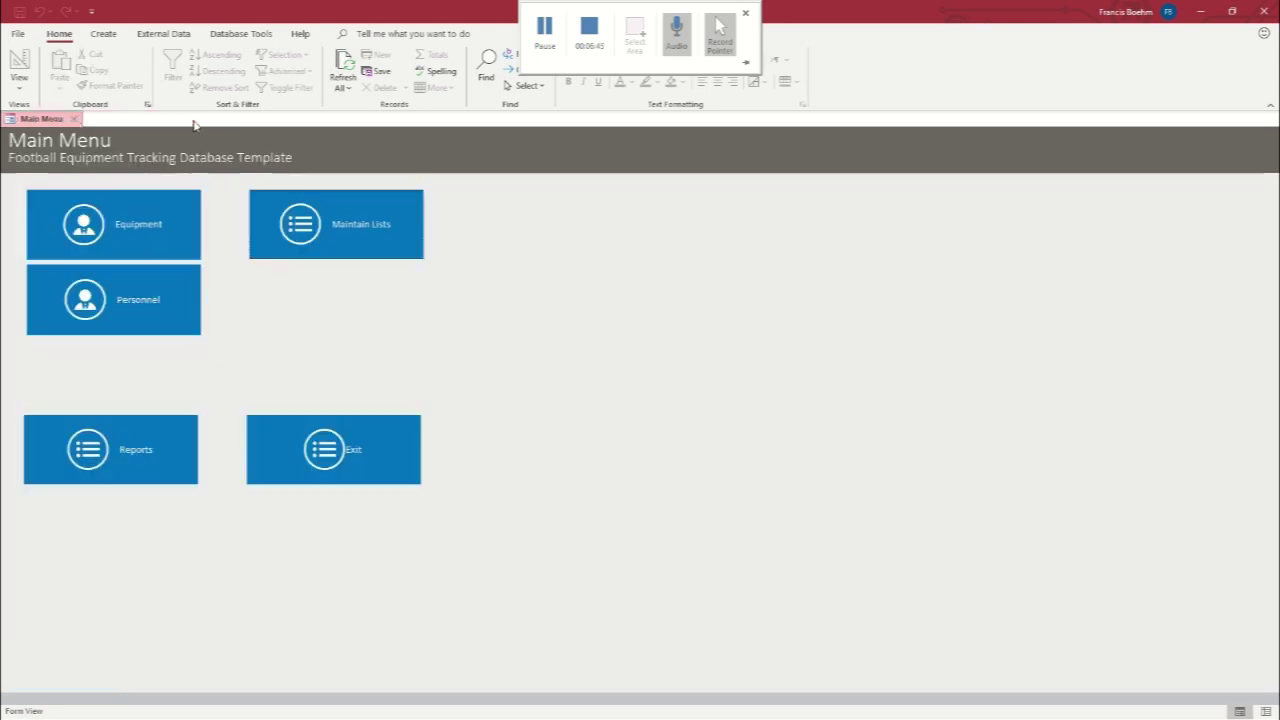
pyautogui.click(137, 451)
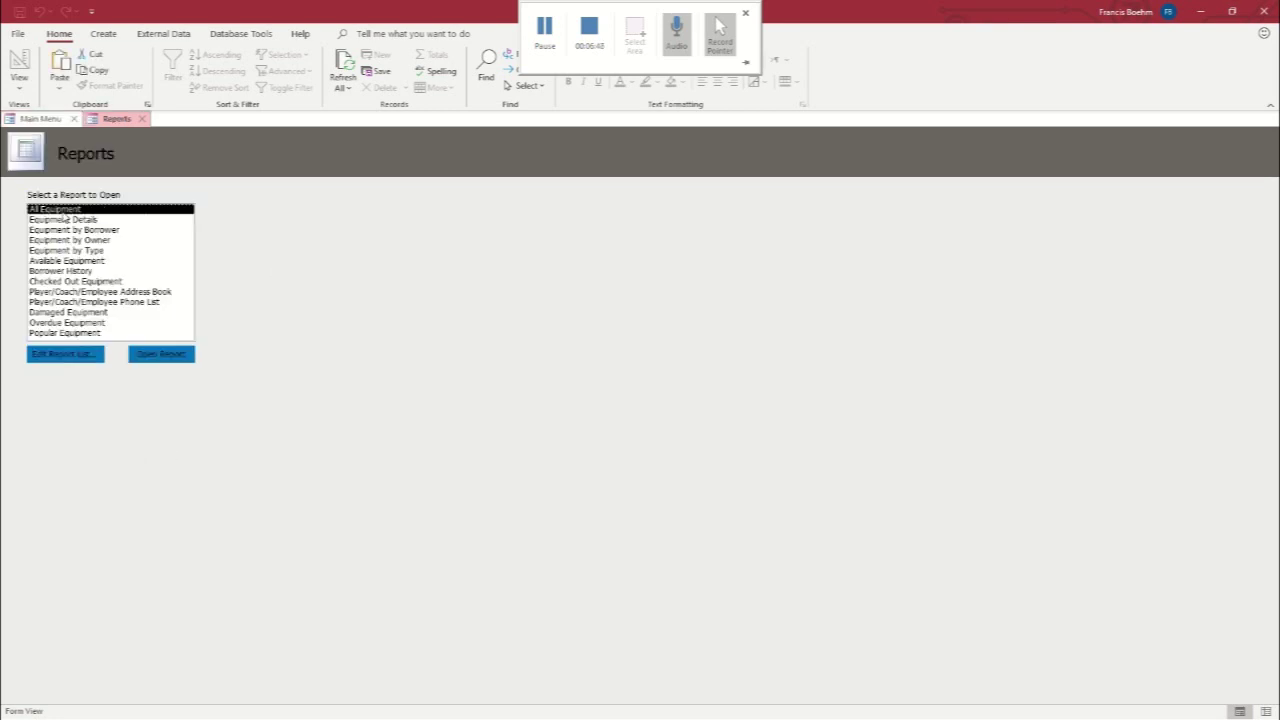
pyautogui.click(141, 357)
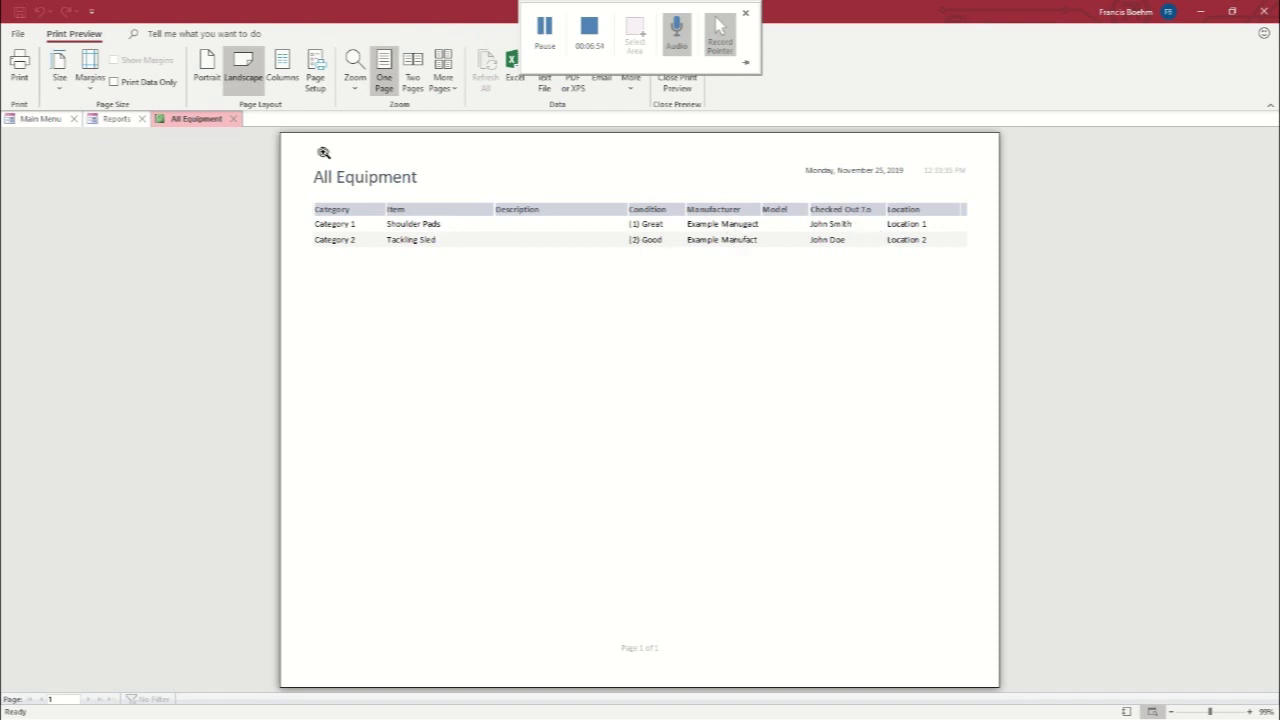
# Step: Close that preview and open the Equipment by Borrower report preview
pyautogui.click(234, 119)
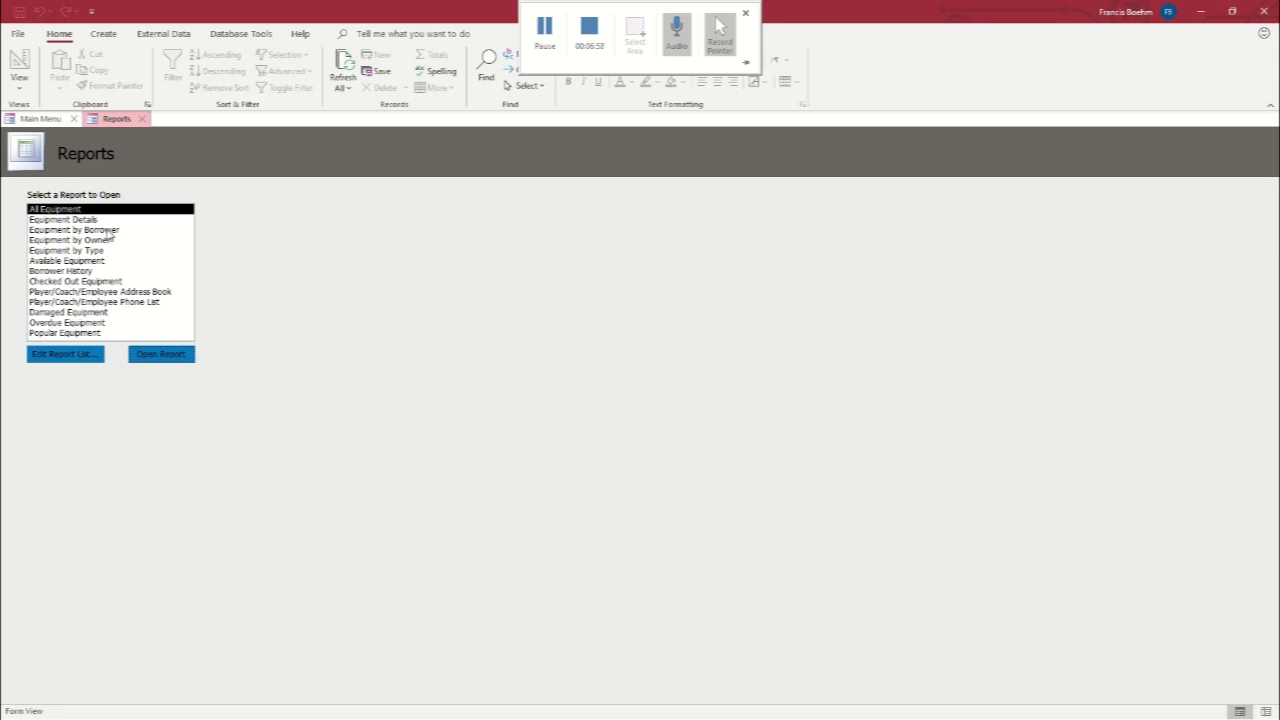
pyautogui.click(108, 231)
pyautogui.click(161, 354)
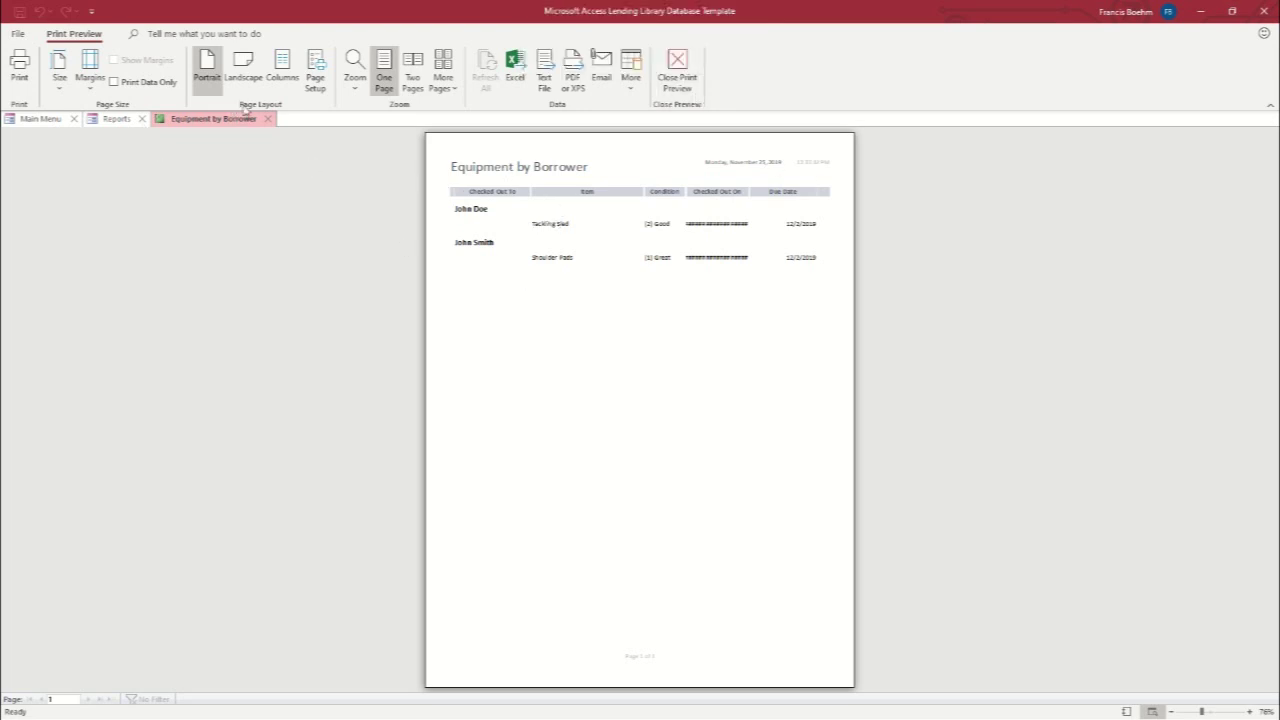
# Step: Close the Equipment by Borrower preview, browse the Overdue, Damaged and Popular Equipment reports, and close Reports
pyautogui.click(274, 118)
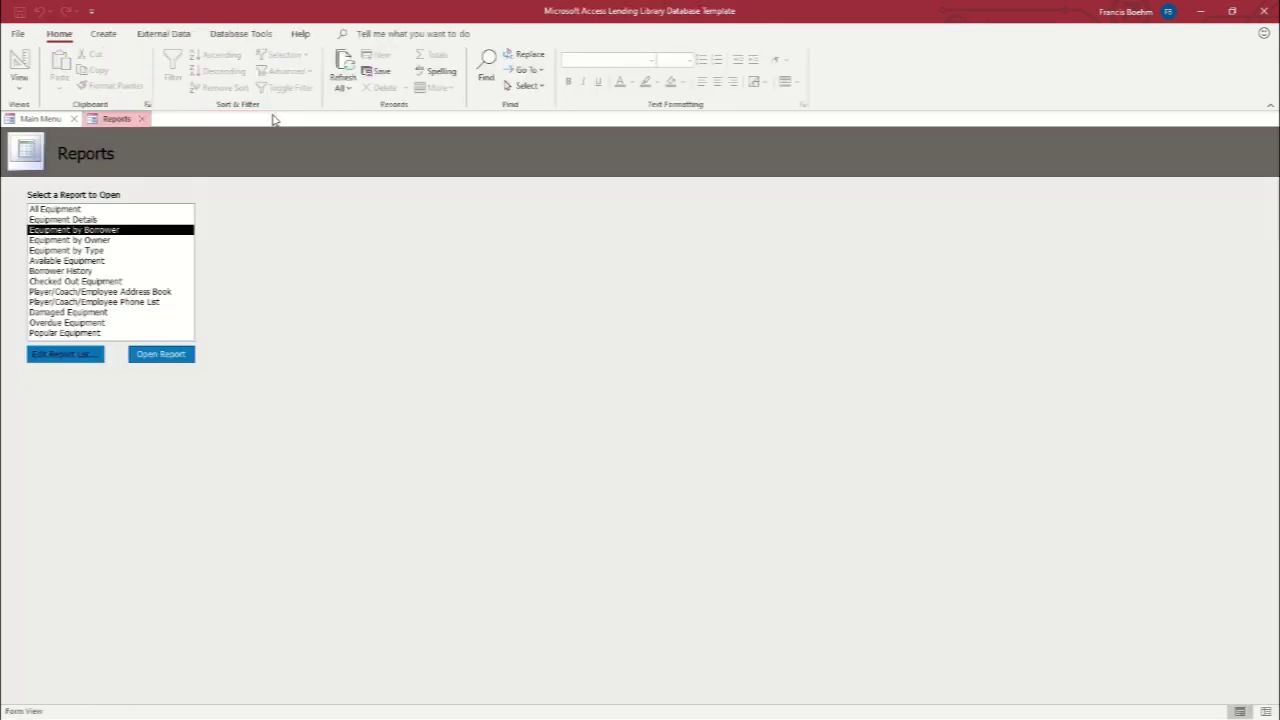
pyautogui.click(86, 323)
pyautogui.click(80, 313)
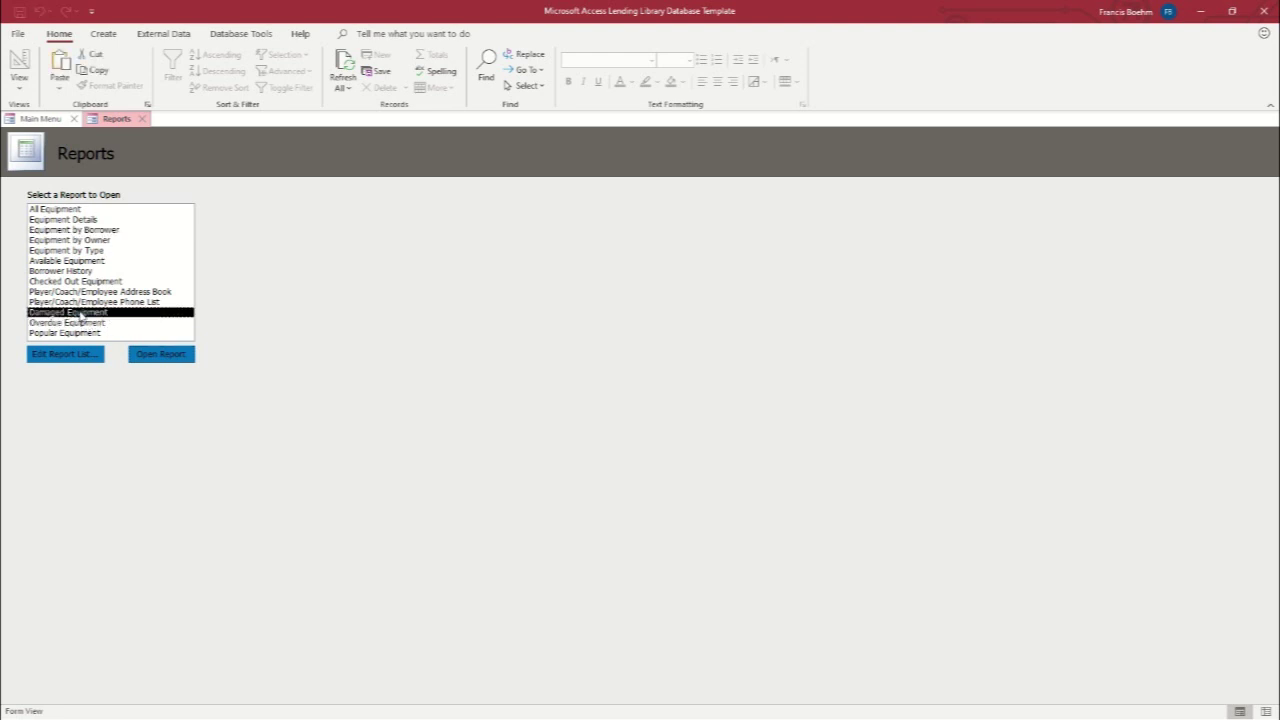
pyautogui.click(76, 333)
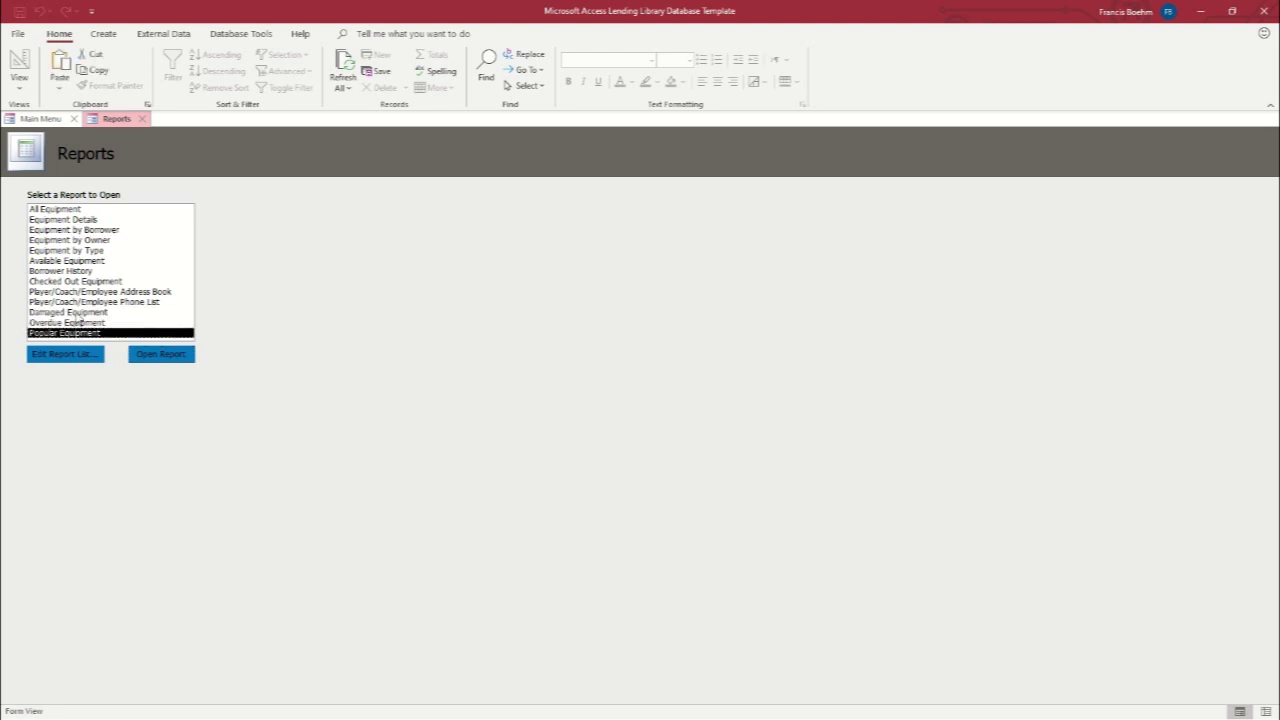
pyautogui.click(142, 118)
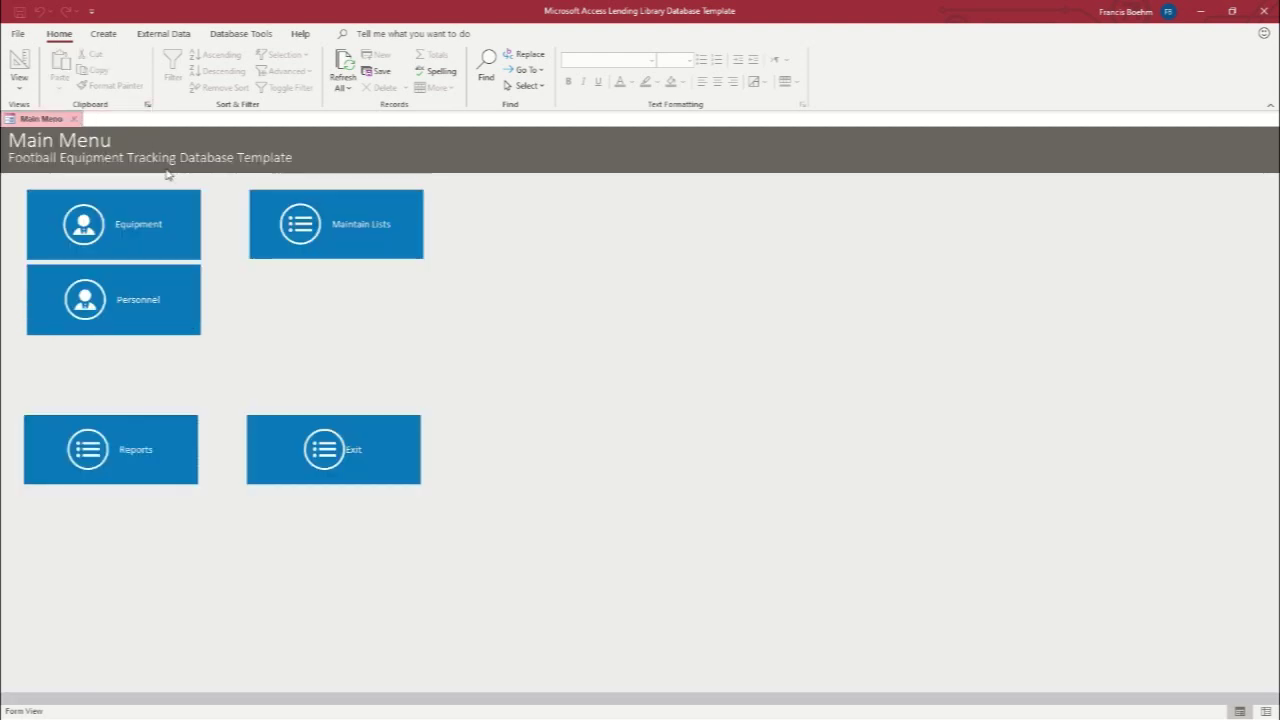